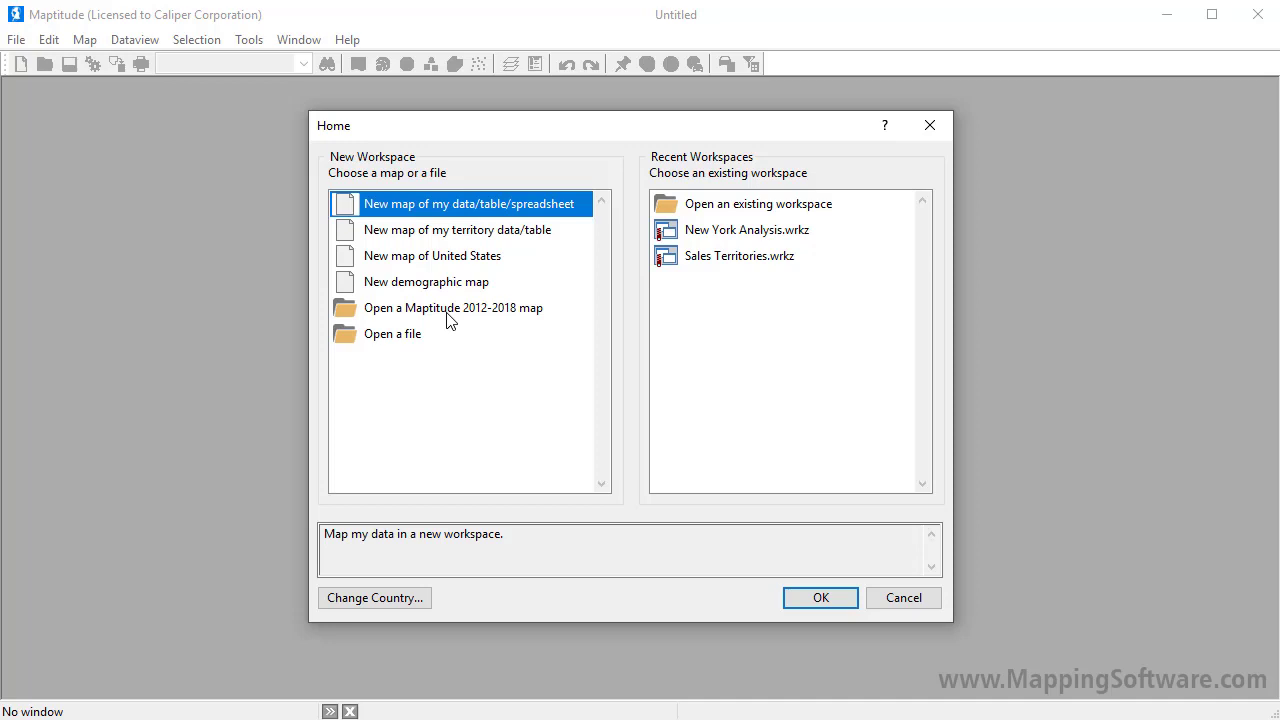
Open the recent workspace New York Analysis.wrkz from the Home dialog
click(726, 237)
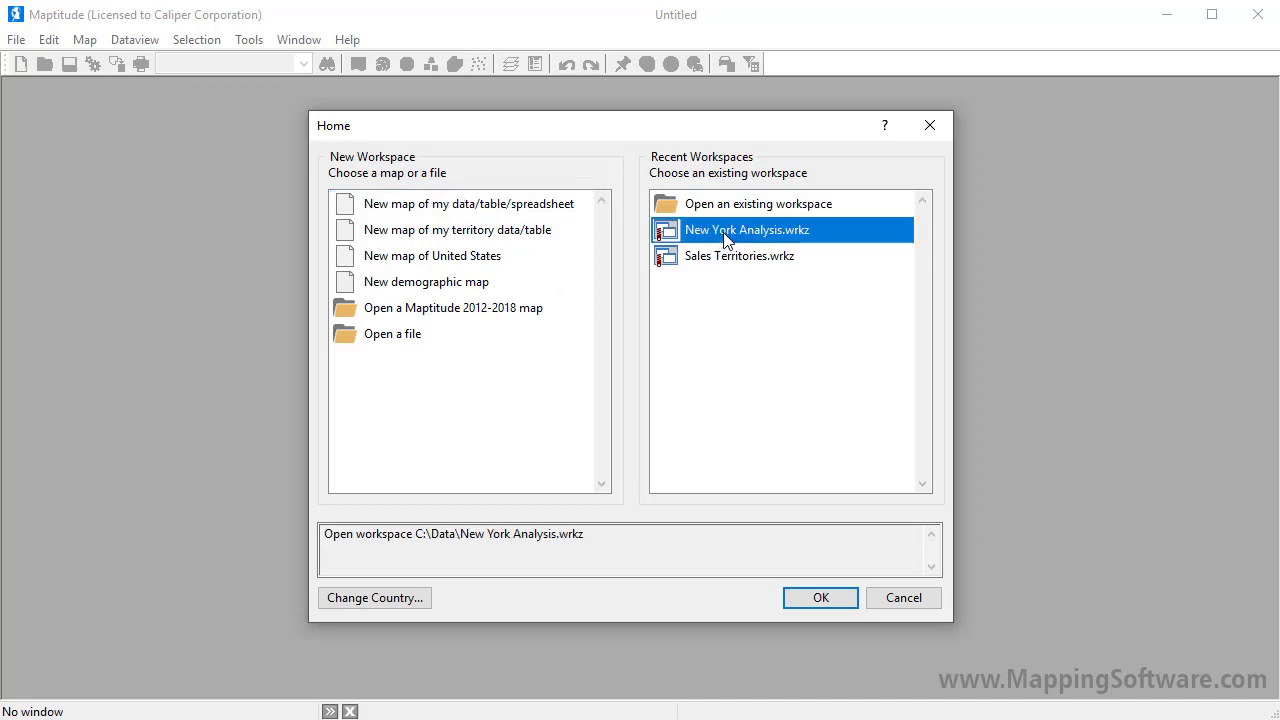
click(816, 597)
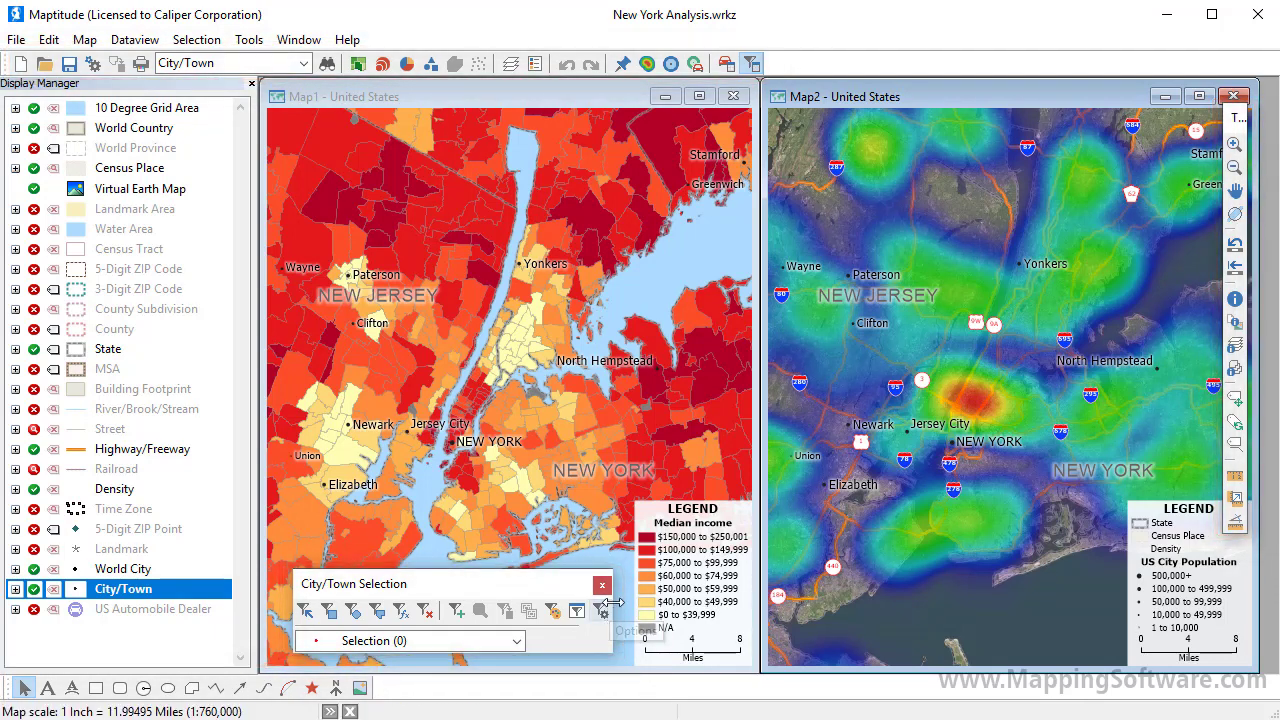
Widen the City/Town selection toolbox and dock it in the top toolbar row
drag(612, 610, 880, 610)
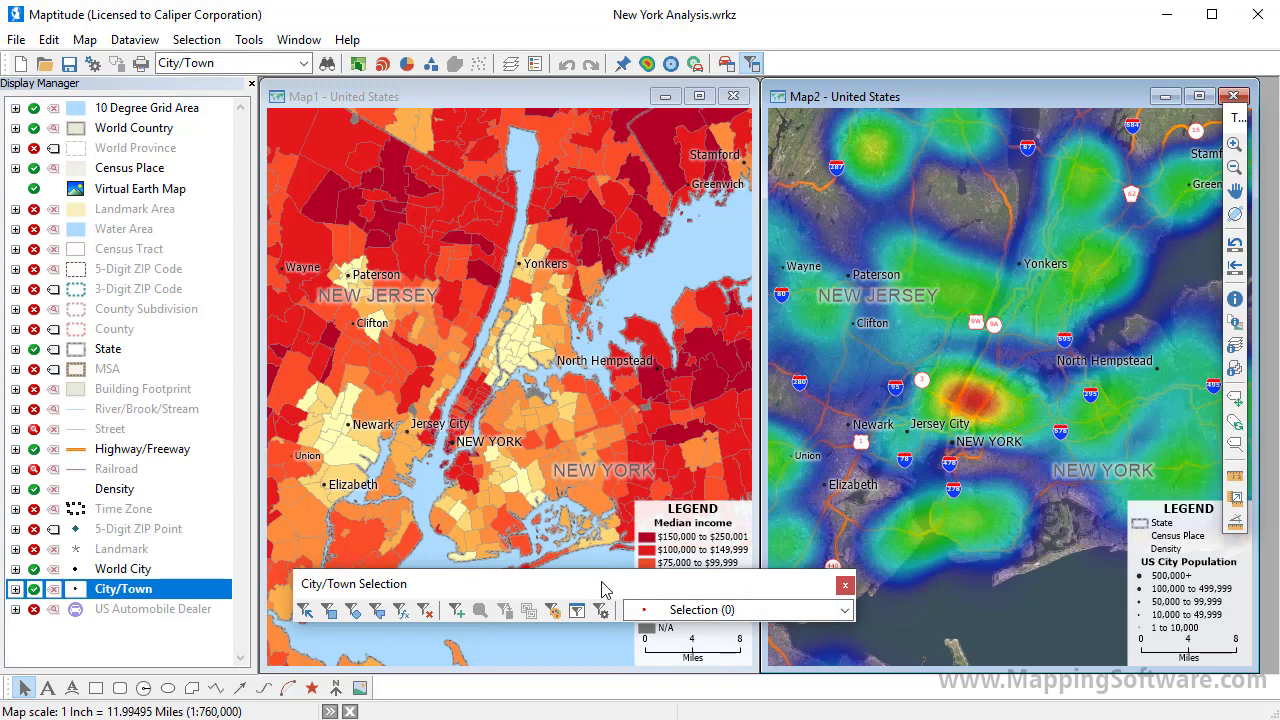
drag(603, 590, 1022, 57)
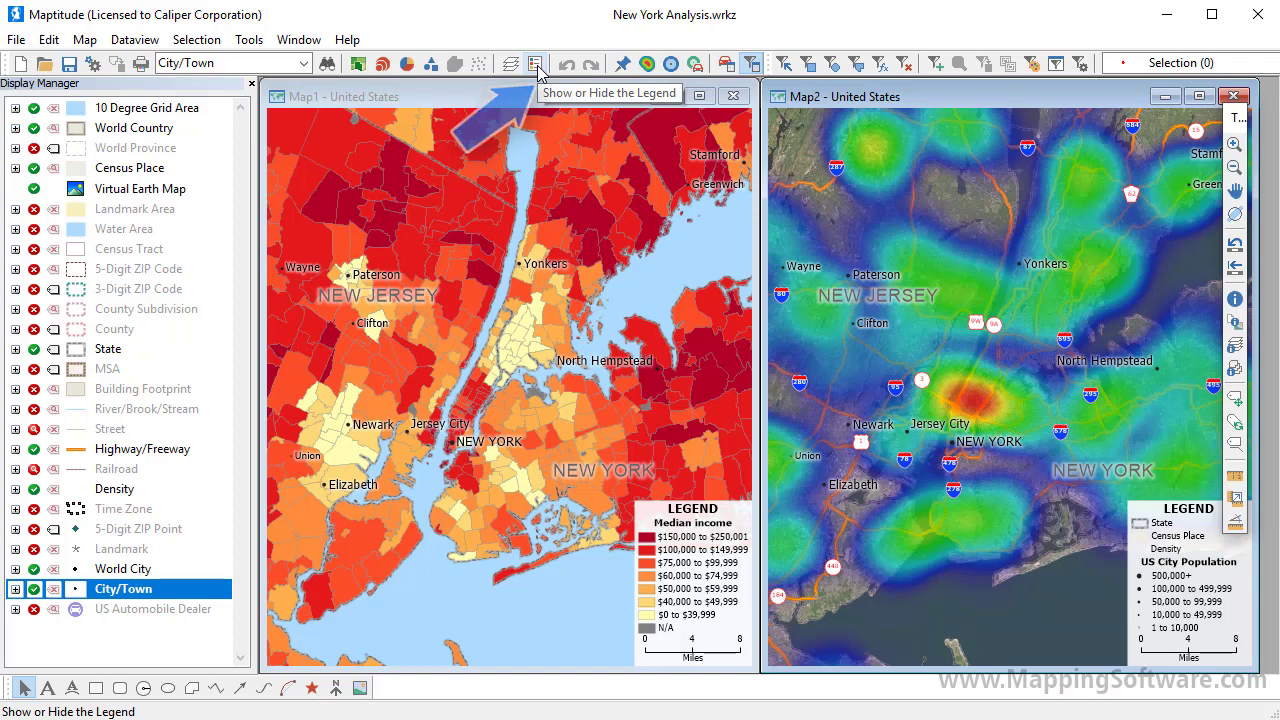
Start a City/Town color theme and bring up its help topic on color themes
click(359, 66)
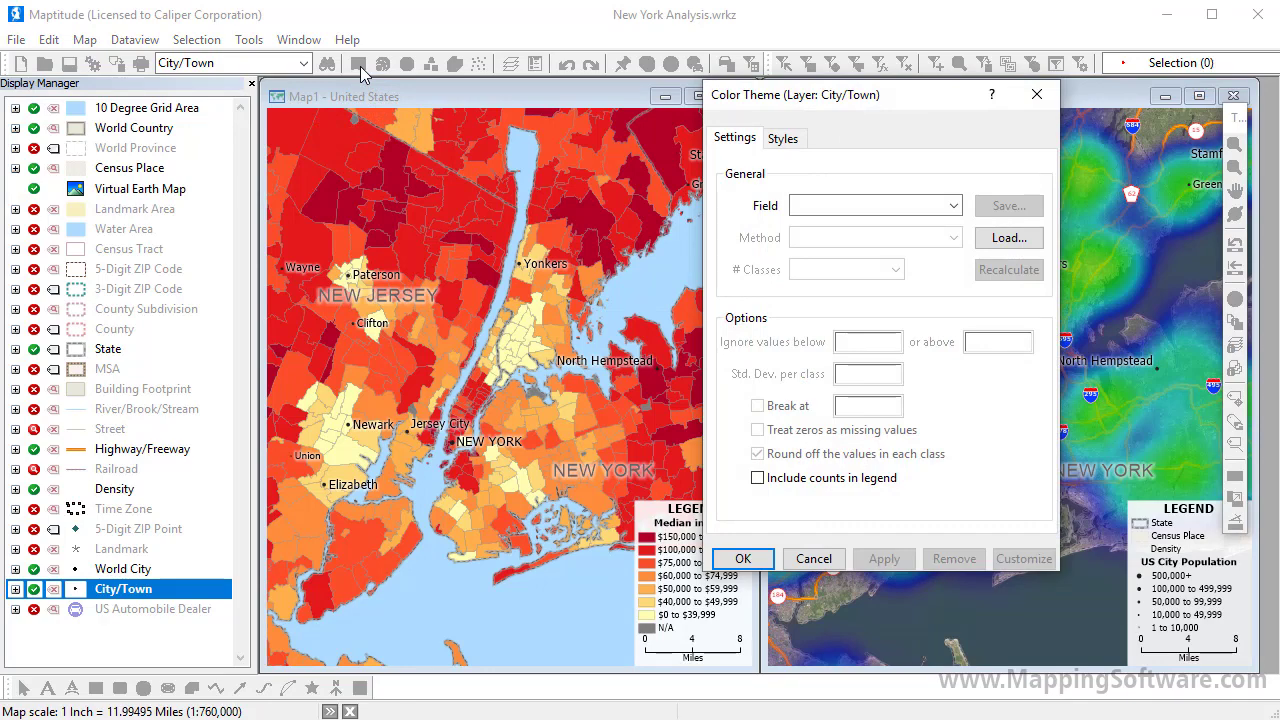
click(990, 97)
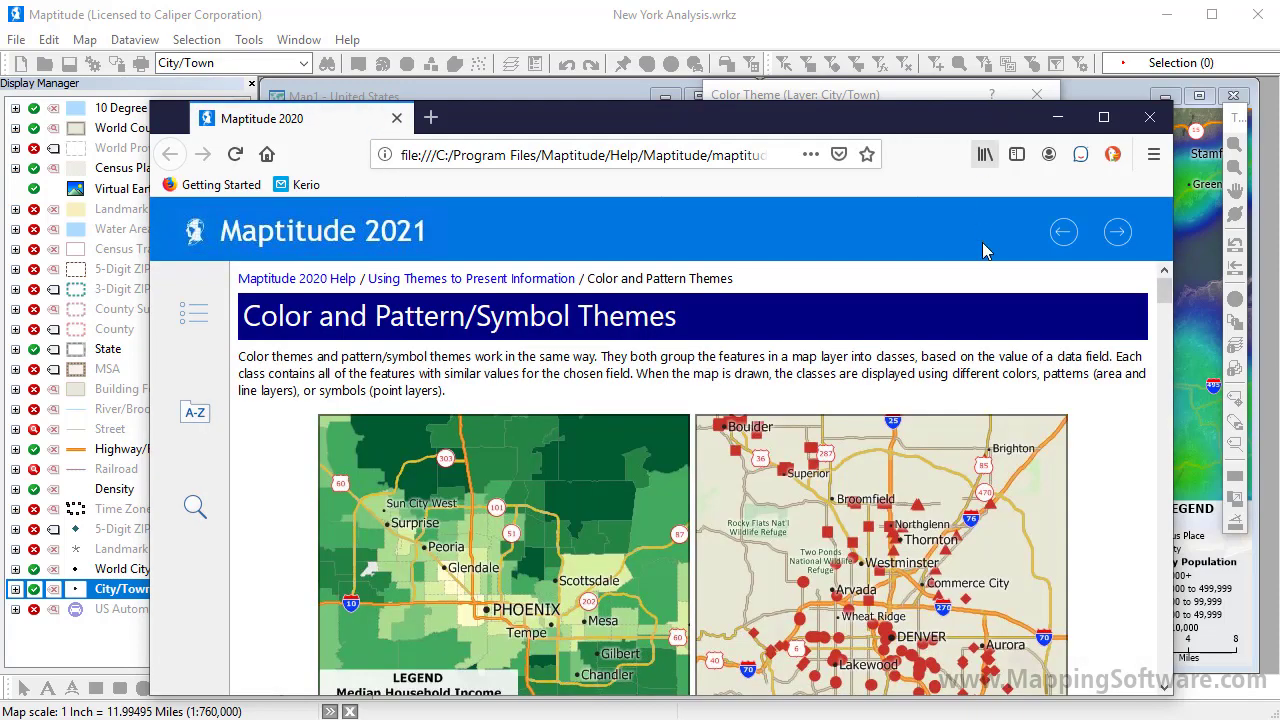
Read through the Color and Pattern/Symbol Themes help page, then close Firefox
scroll(995, 450, down, 2)
scroll(995, 450, down, 8)
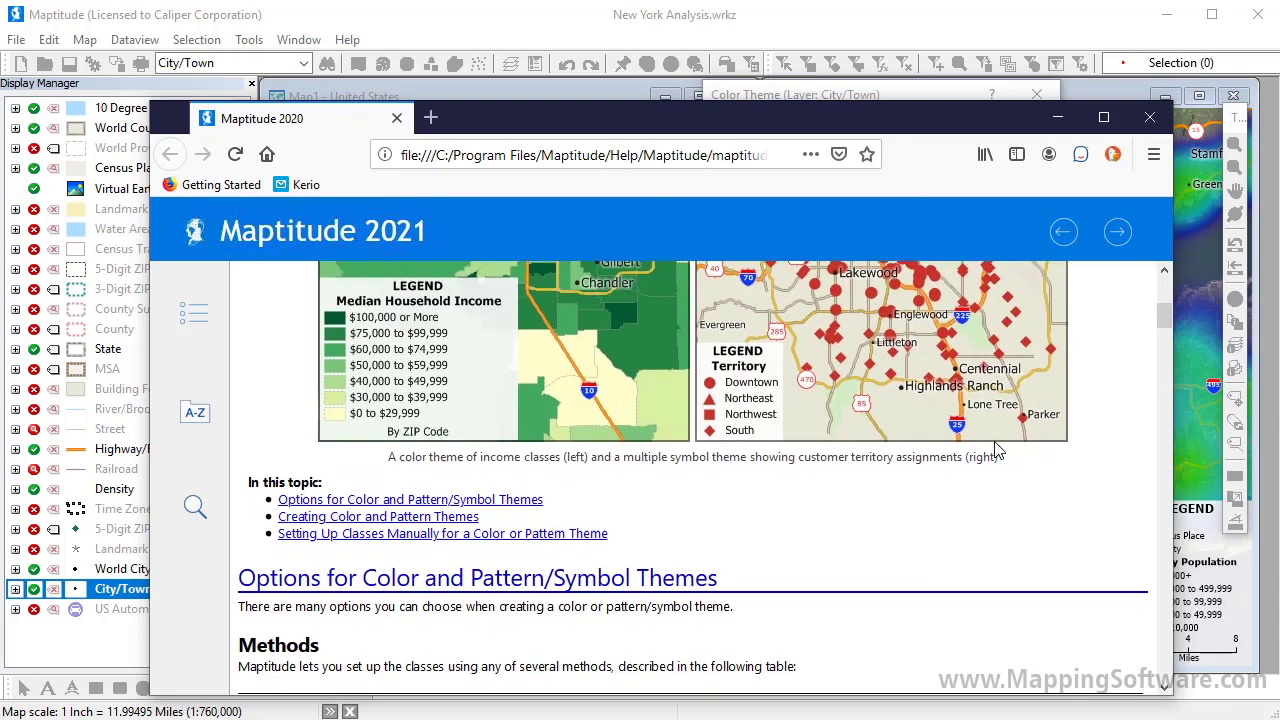
scroll(995, 450, down, 5)
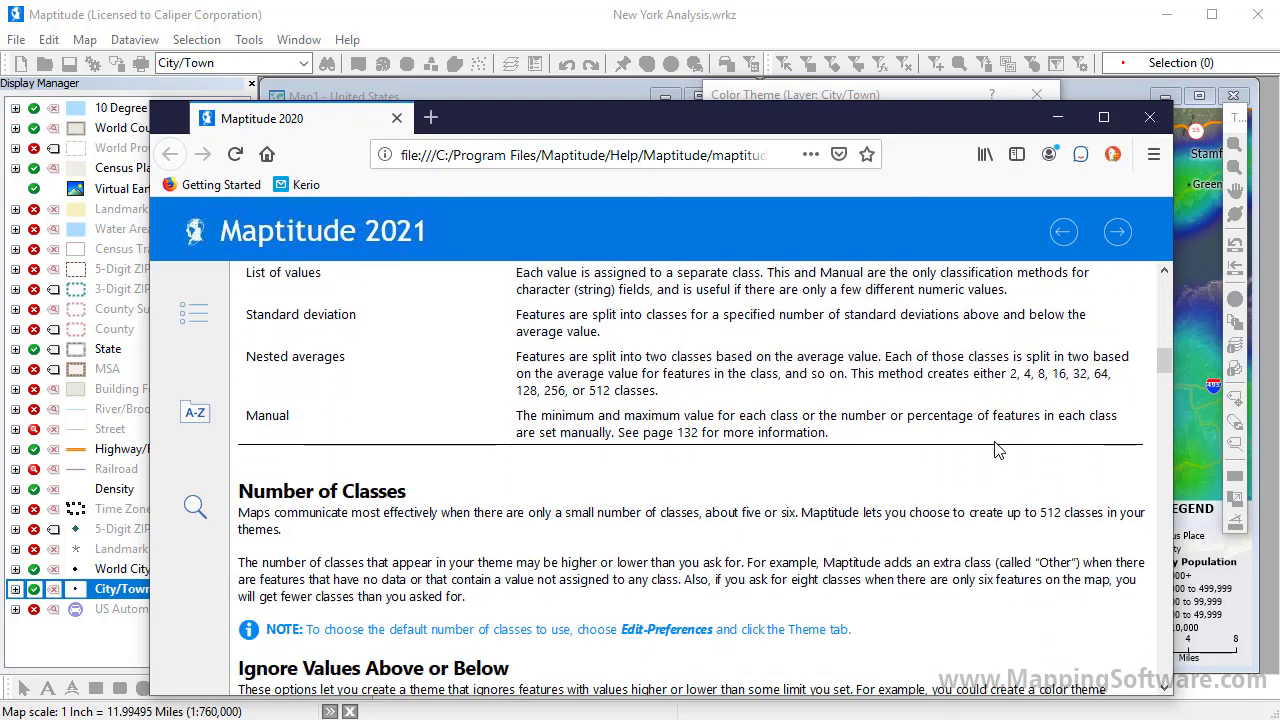
scroll(995, 450, down, 10)
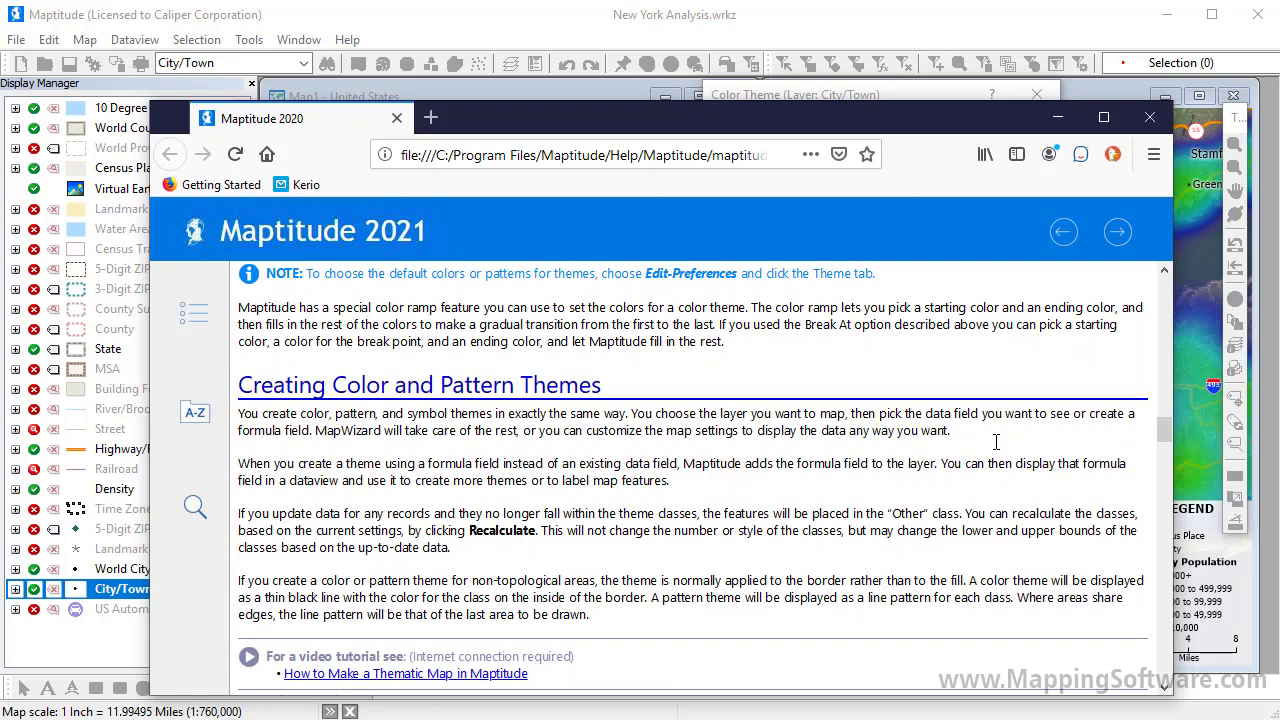
scroll(995, 445, down, 7)
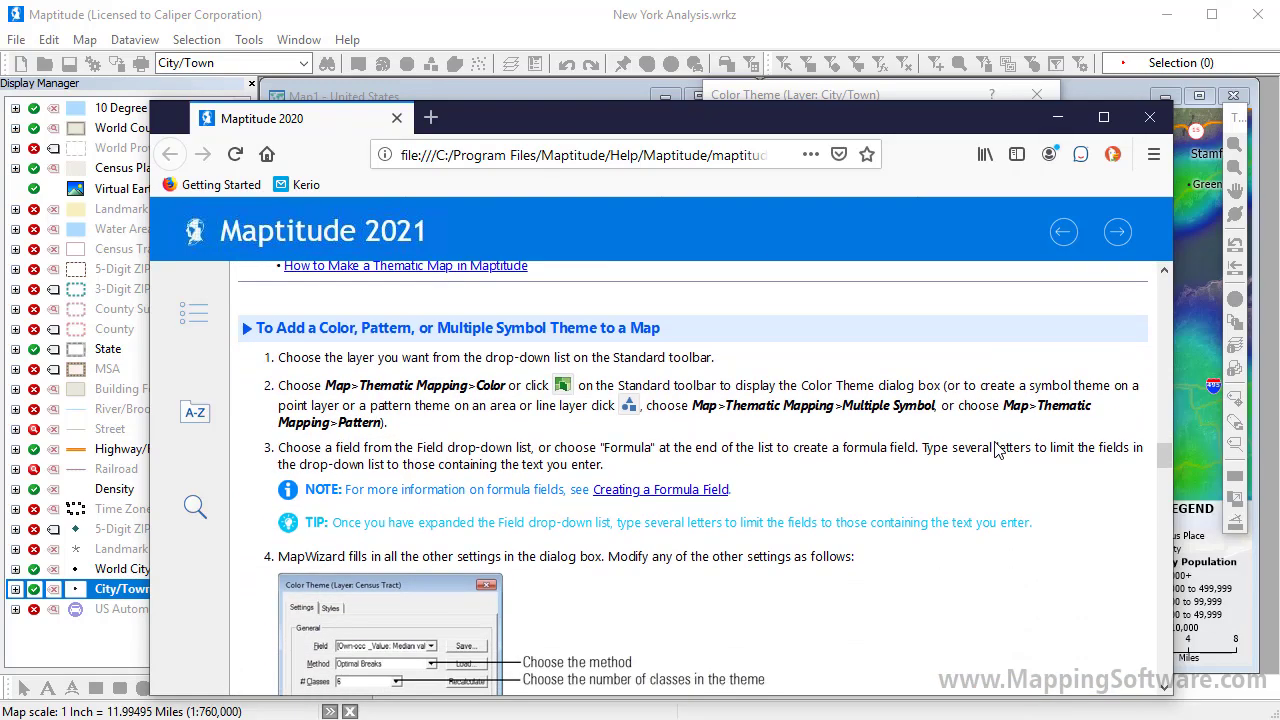
click(1152, 117)
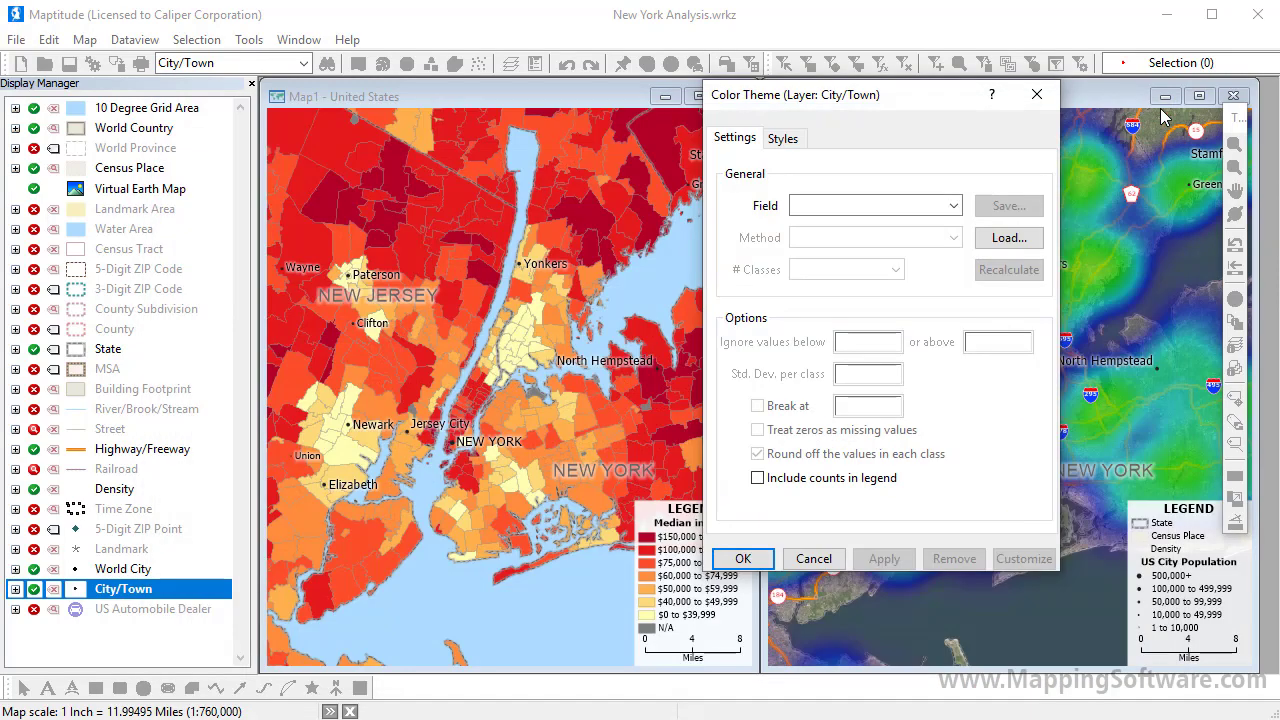
Cancel the color theme, activate Map1, and check the Map1 and State layer context menus
click(1037, 94)
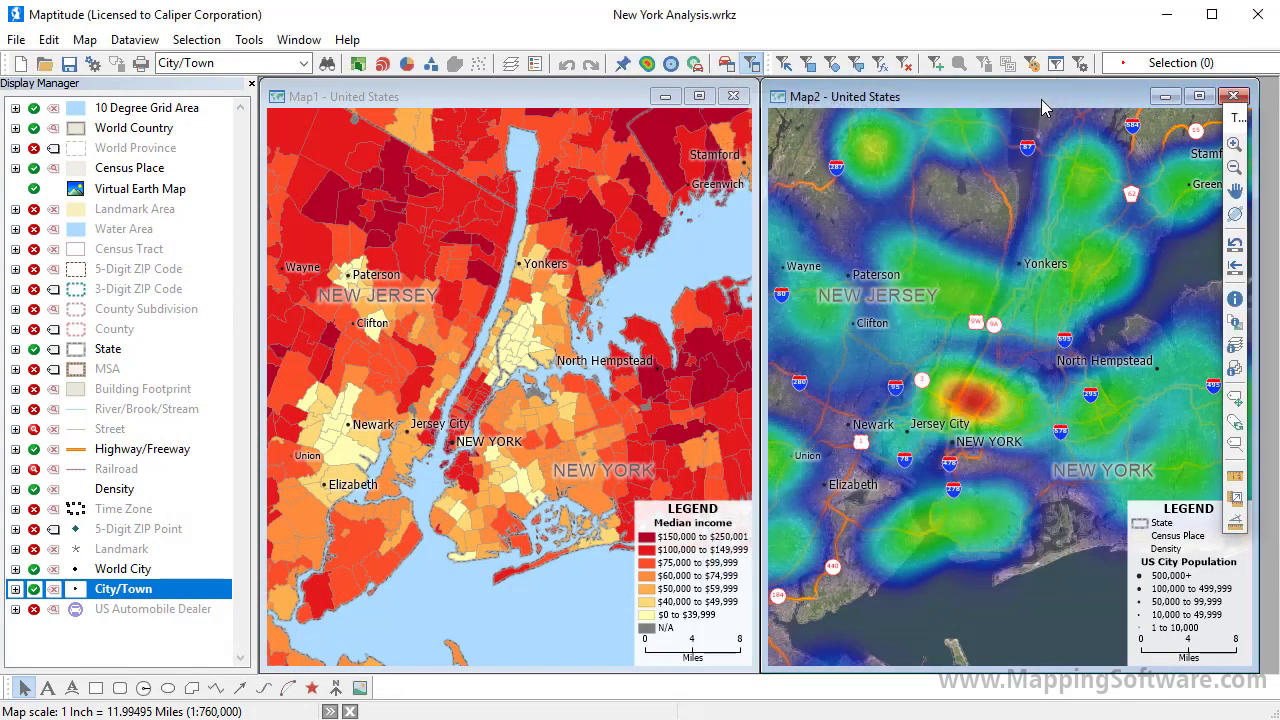
click(551, 278)
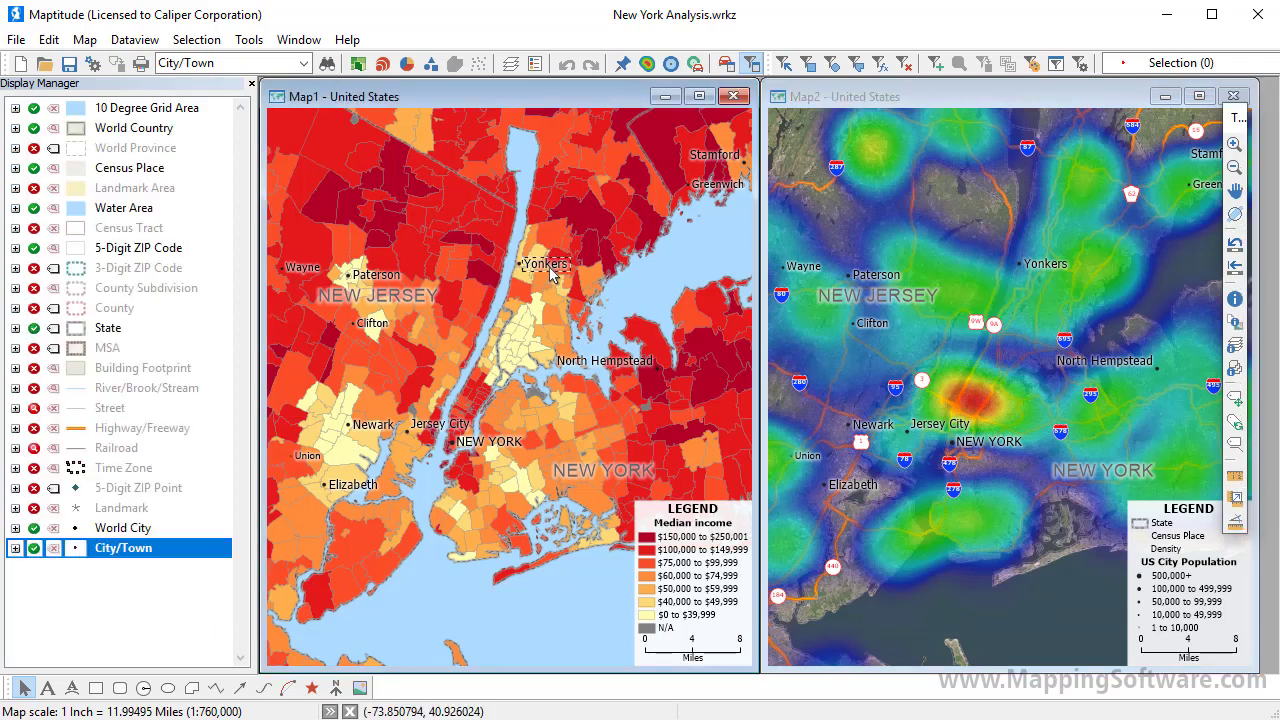
right_click(550, 276)
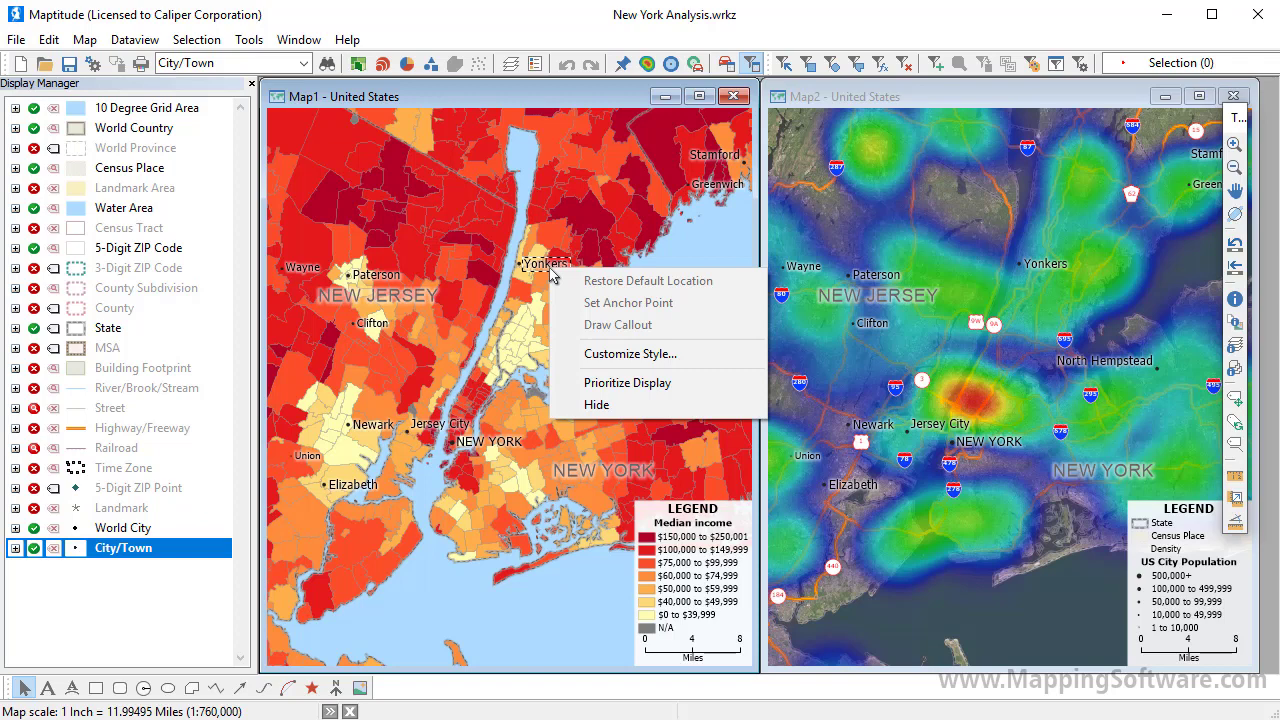
right_click(468, 204)
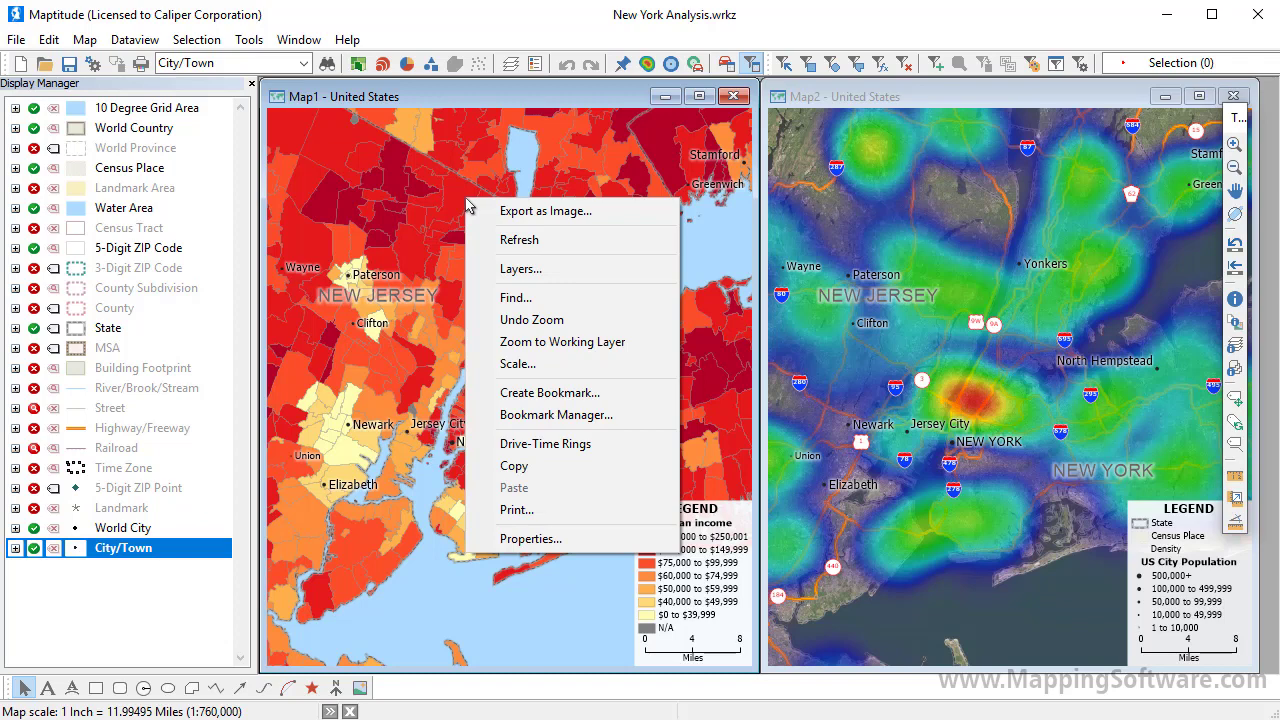
key(Escape)
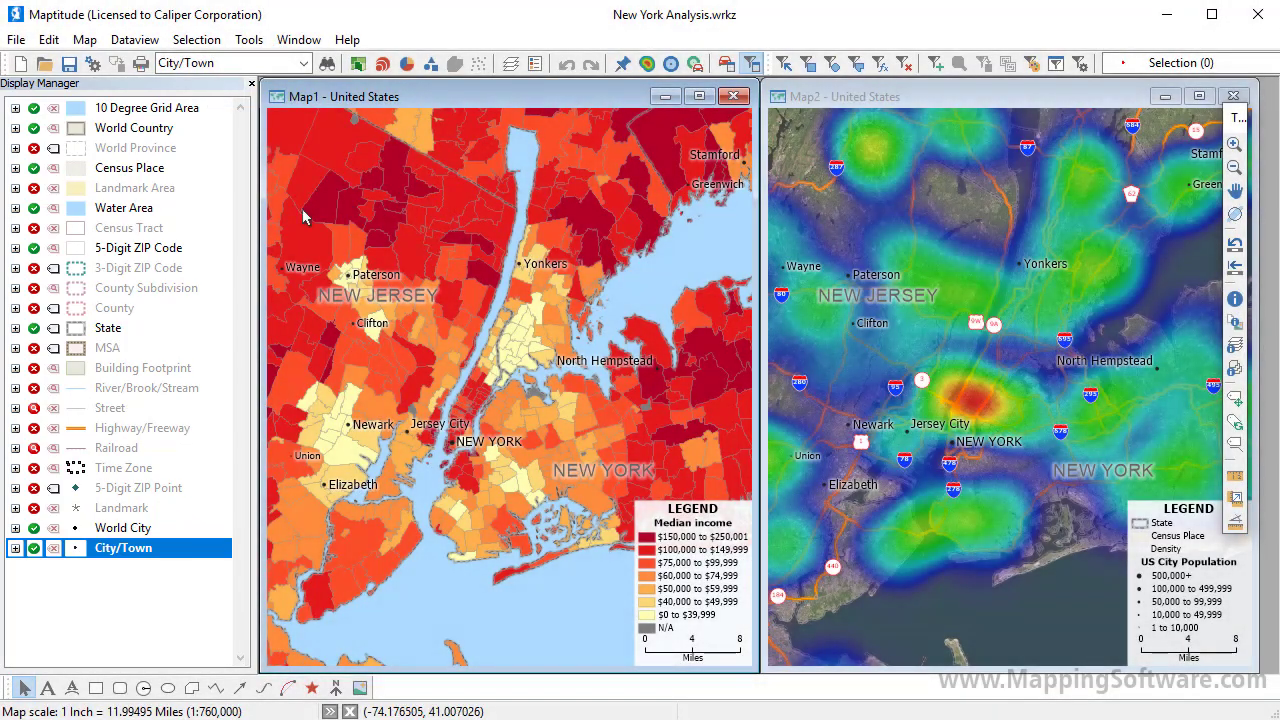
click(147, 330)
right_click(148, 331)
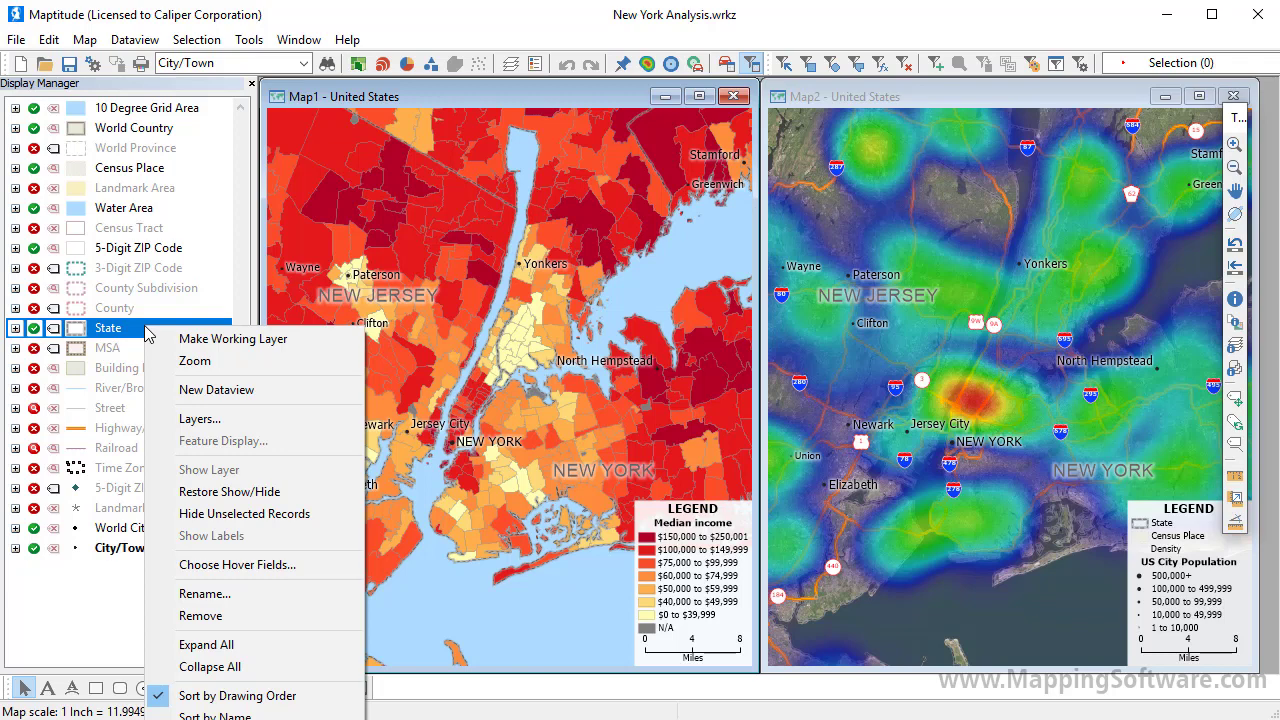
click(207, 390)
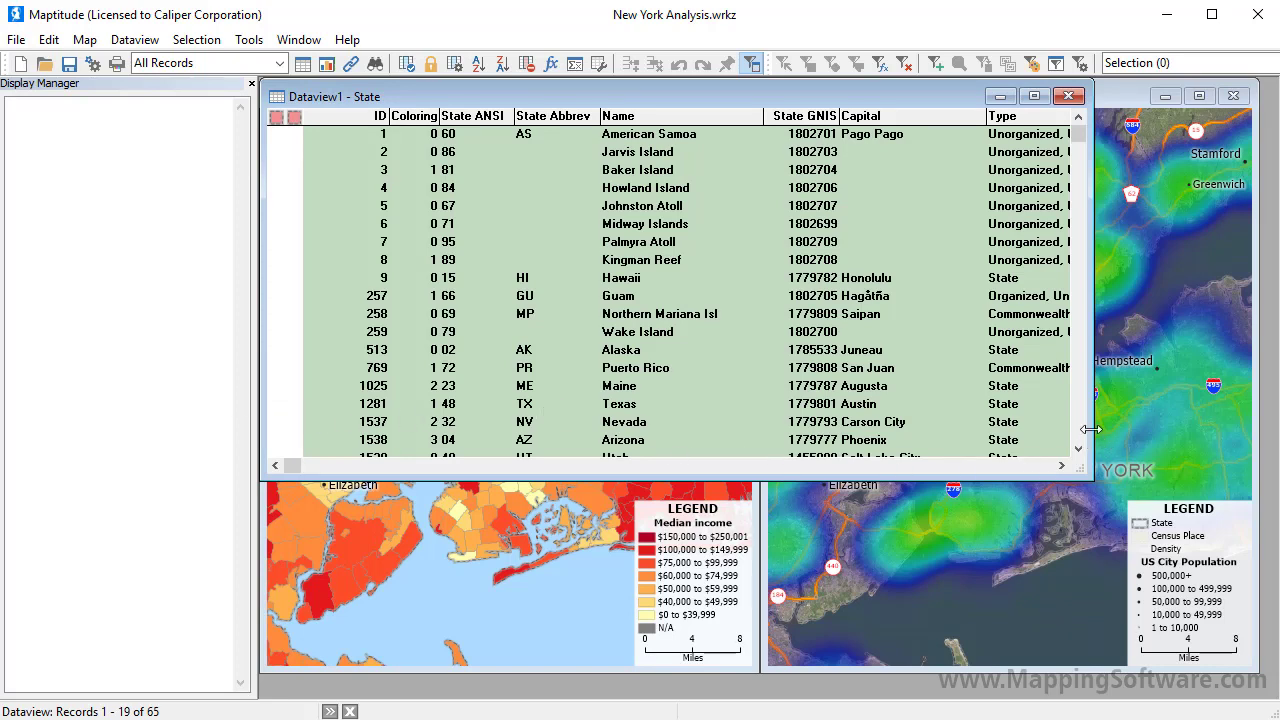
drag(1093, 430, 1265, 436)
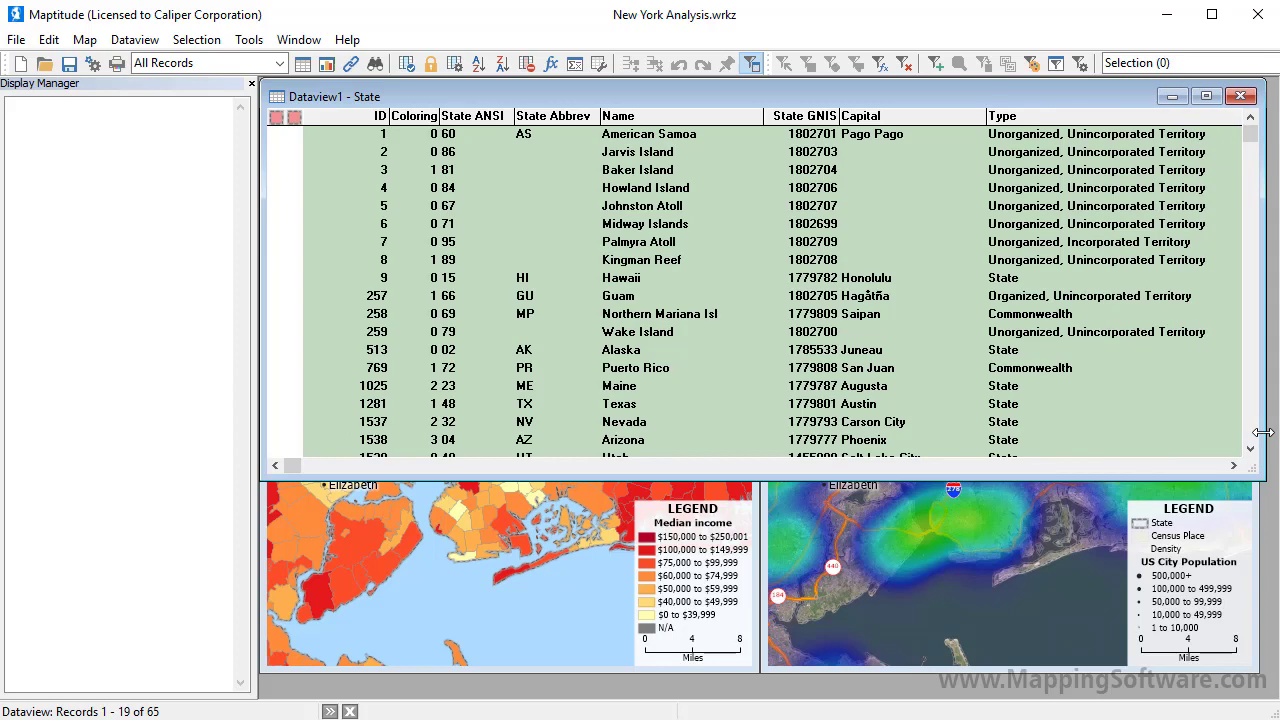
click(1205, 466)
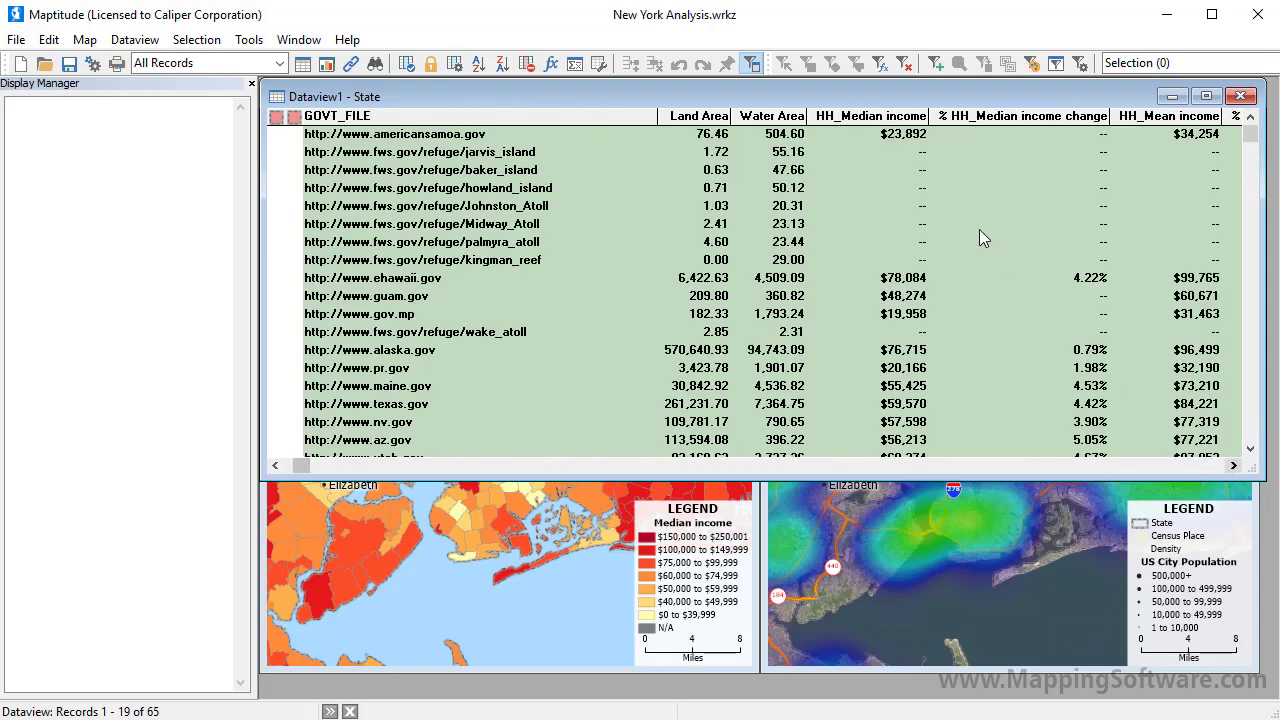
mouse_move(875, 119)
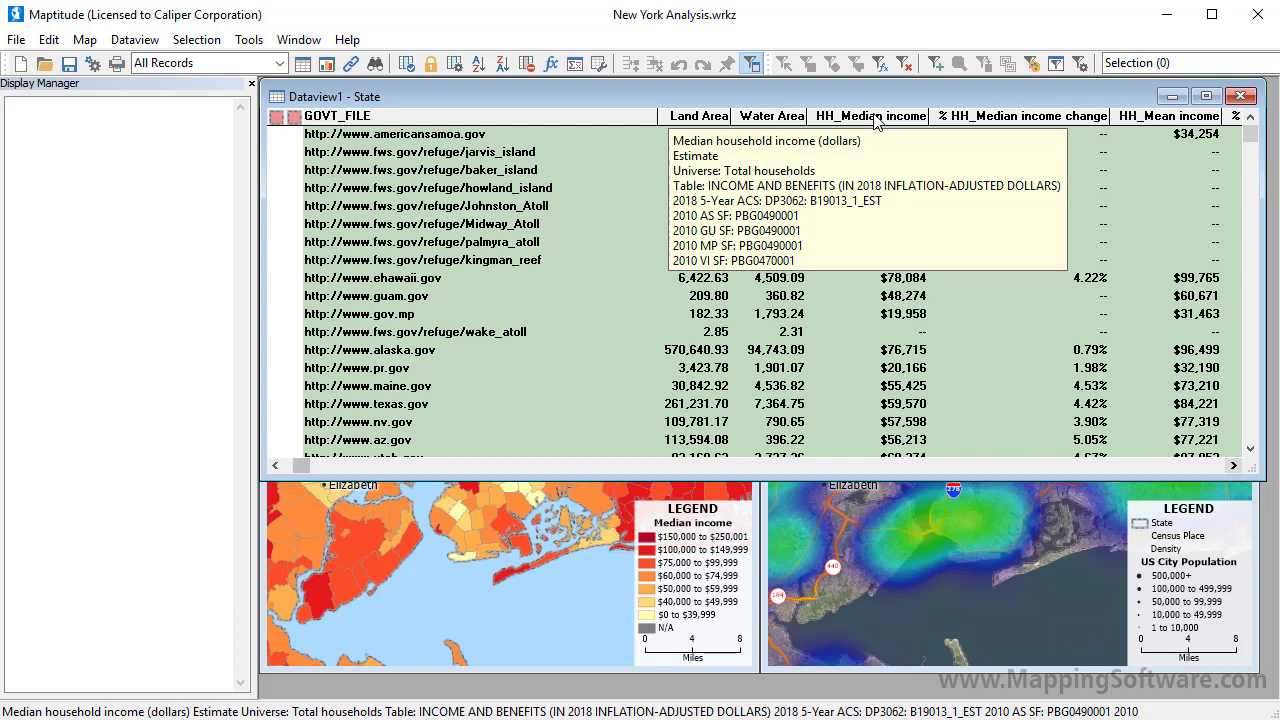
click(1239, 96)
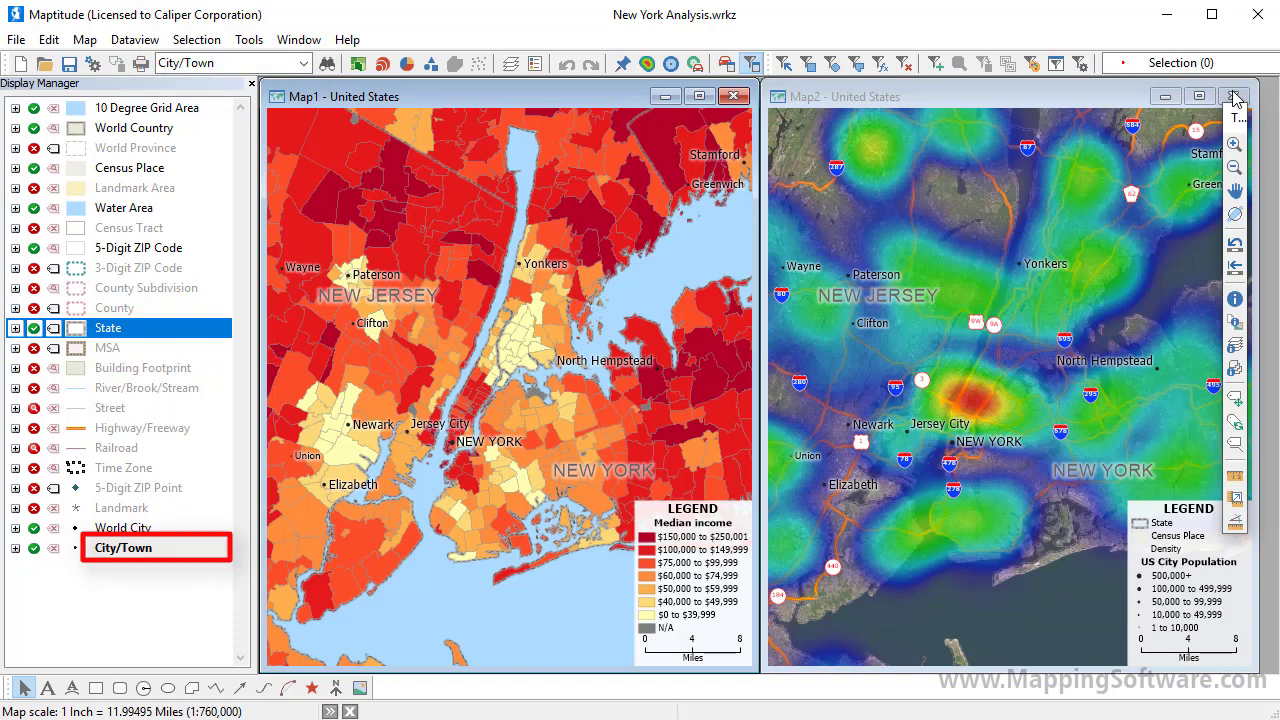
Make State the working layer and view New York's record showing $65,323 median household income
click(304, 63)
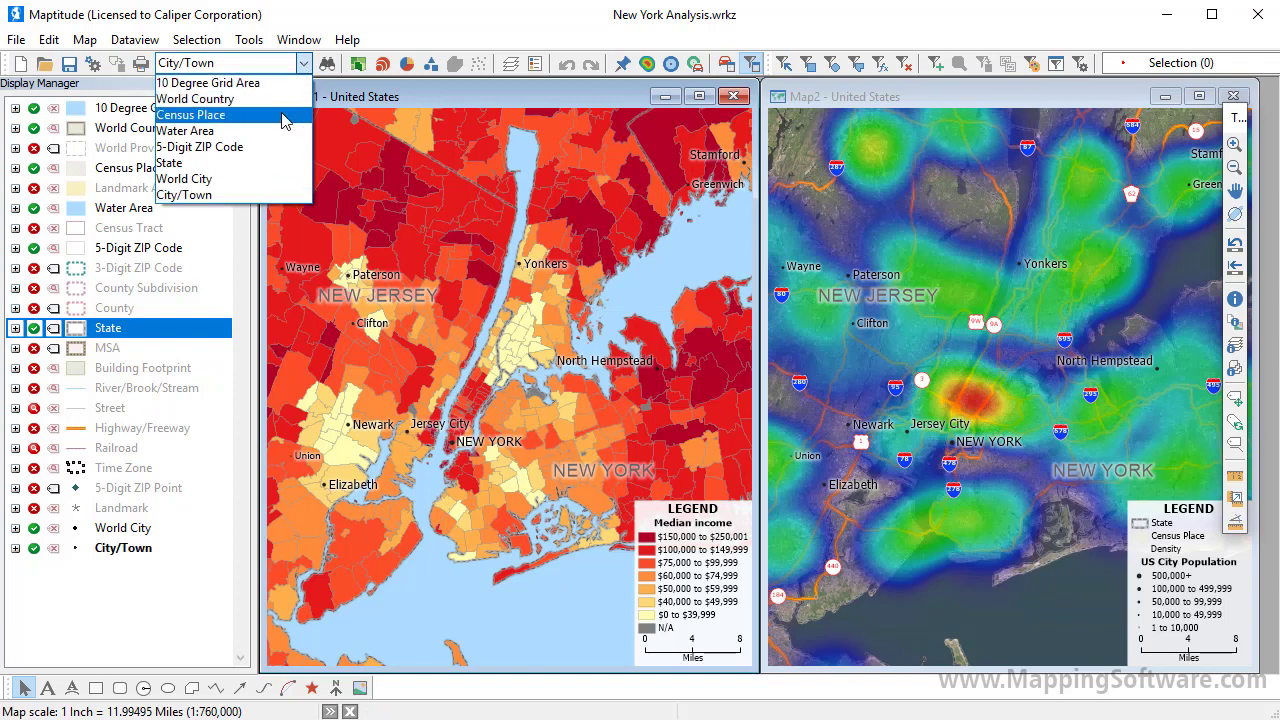
click(266, 163)
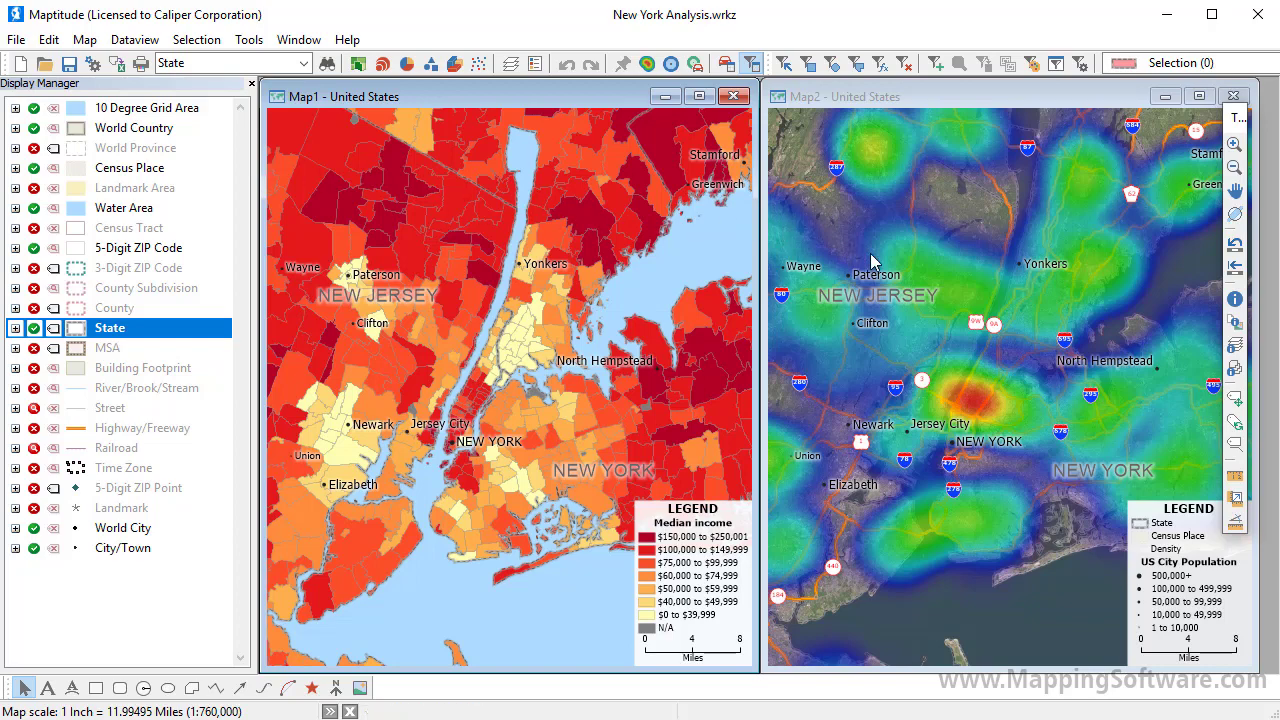
click(1235, 298)
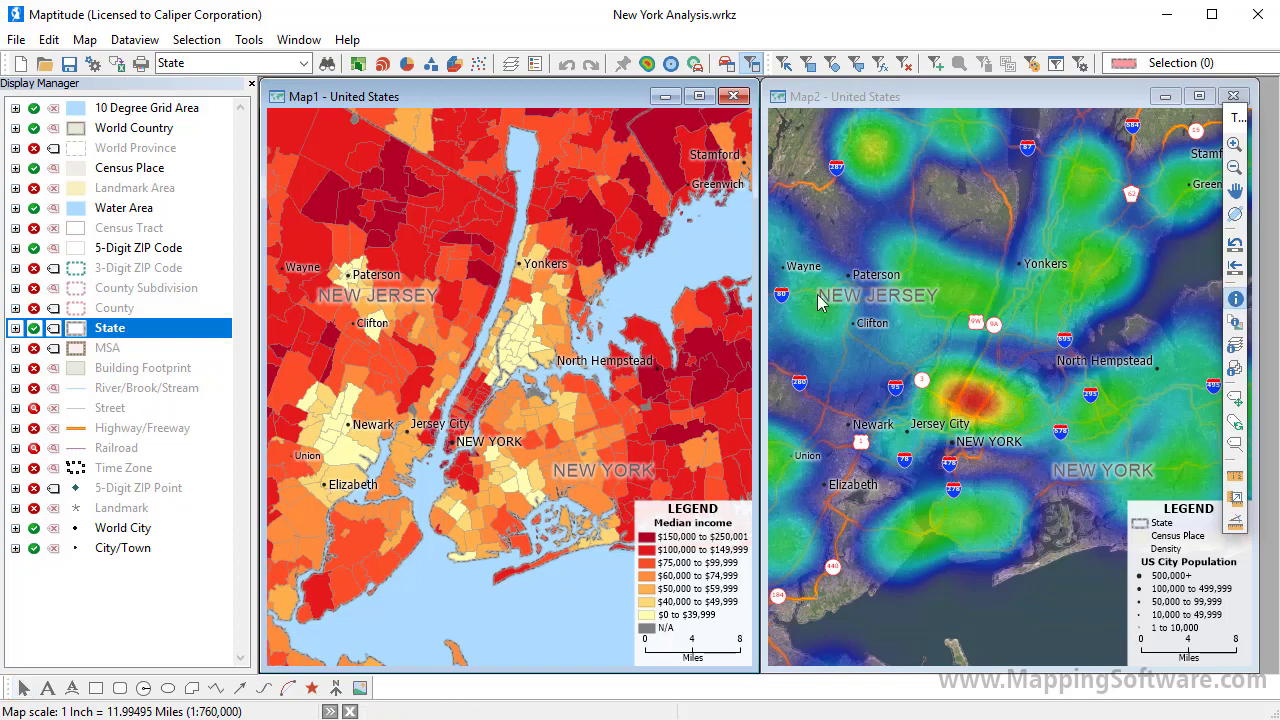
click(545, 236)
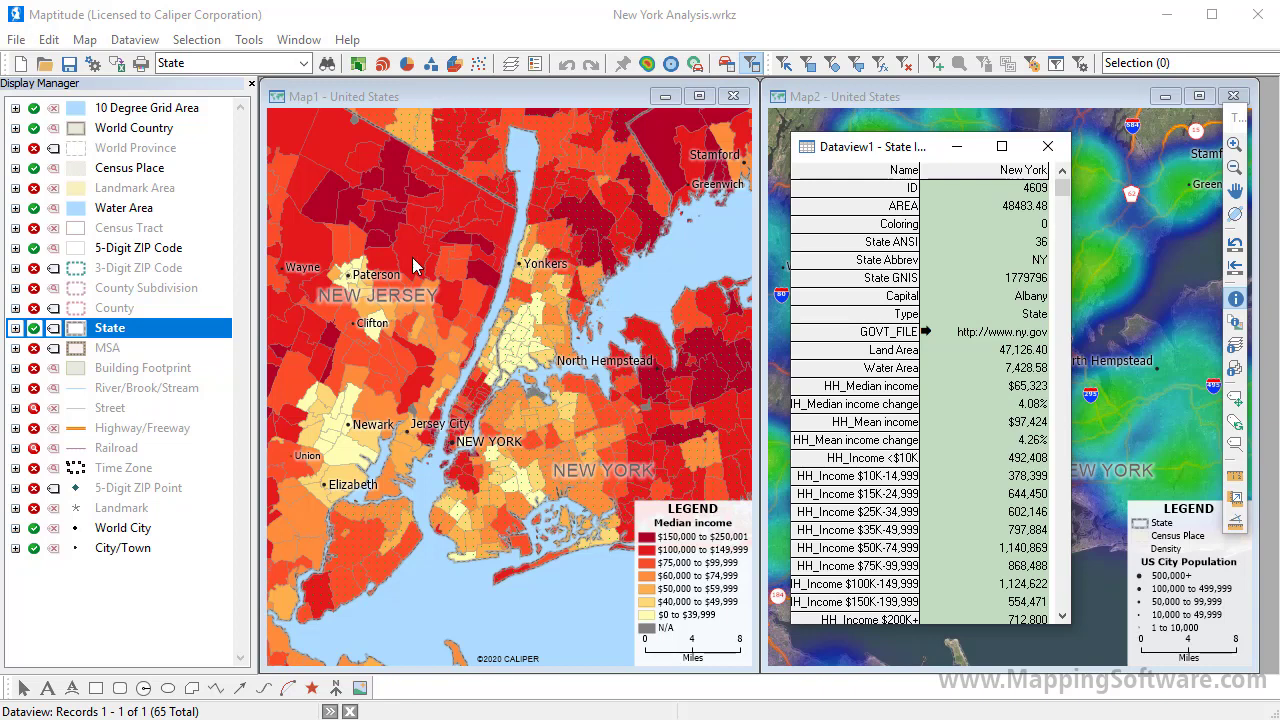
Make 5-Digit ZIP Code the working layer, inspect the Hartsdale ZIP record, then close it
right_click(176, 252)
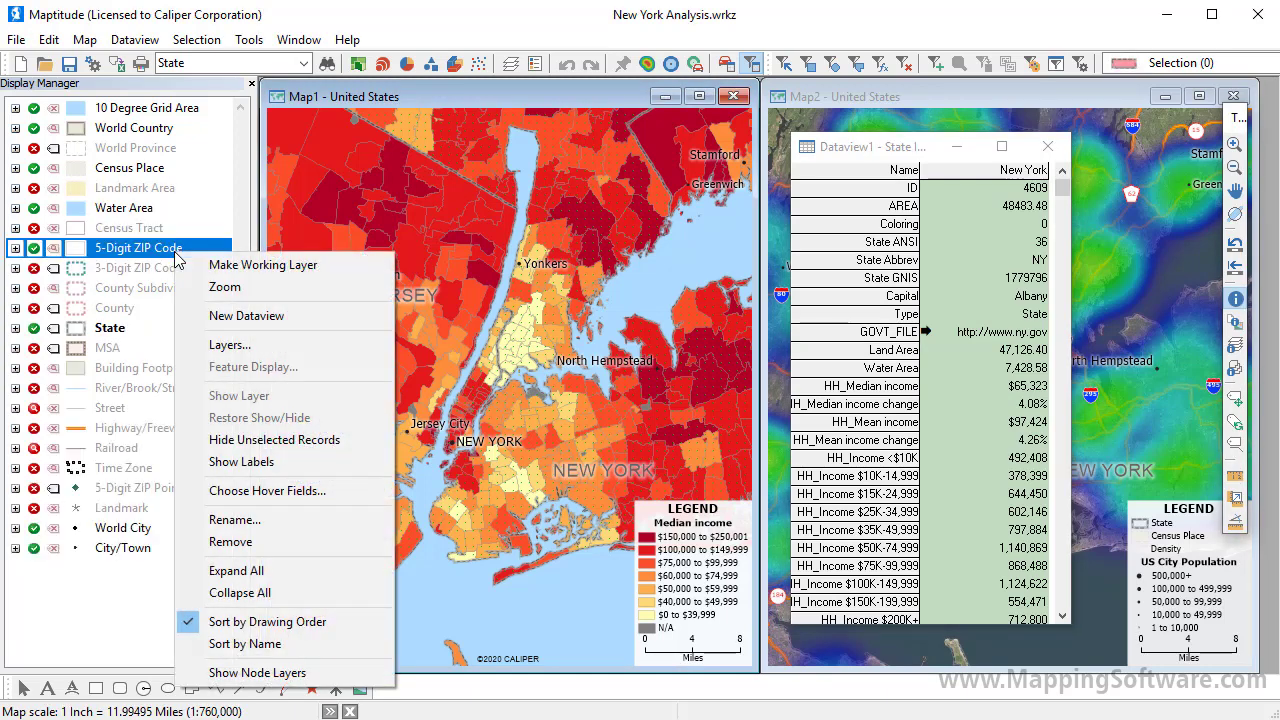
click(228, 265)
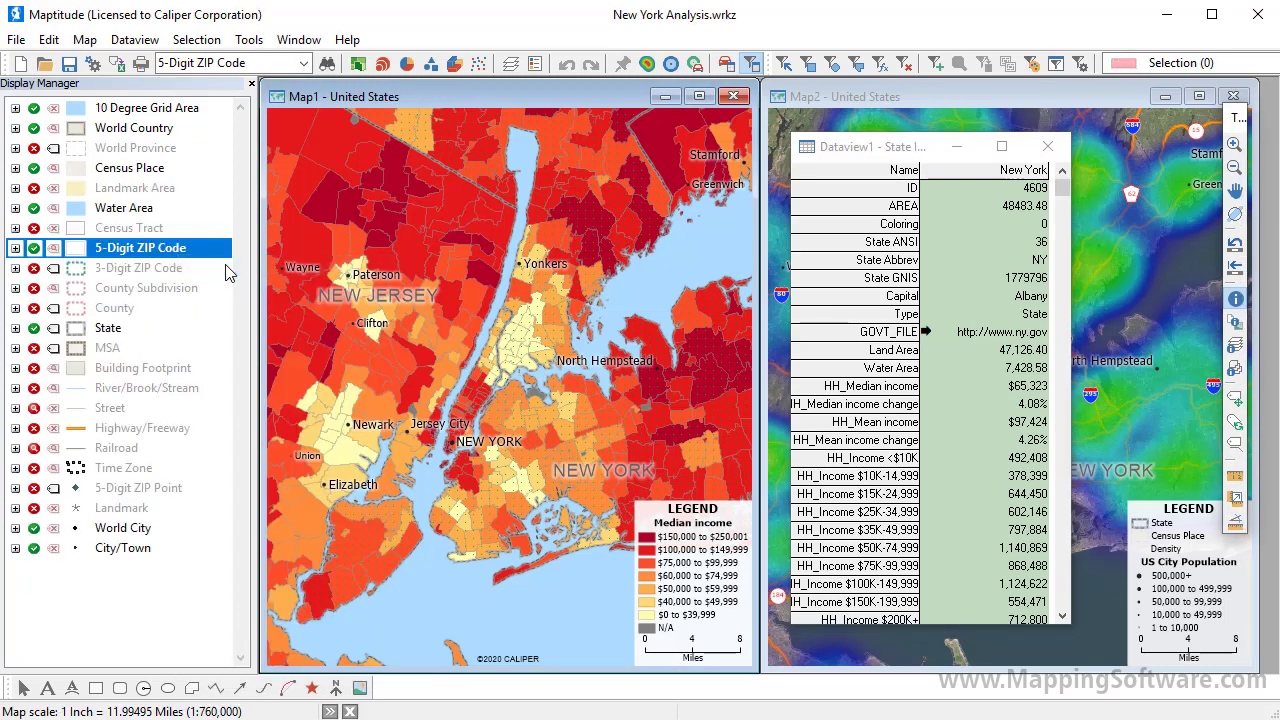
click(571, 189)
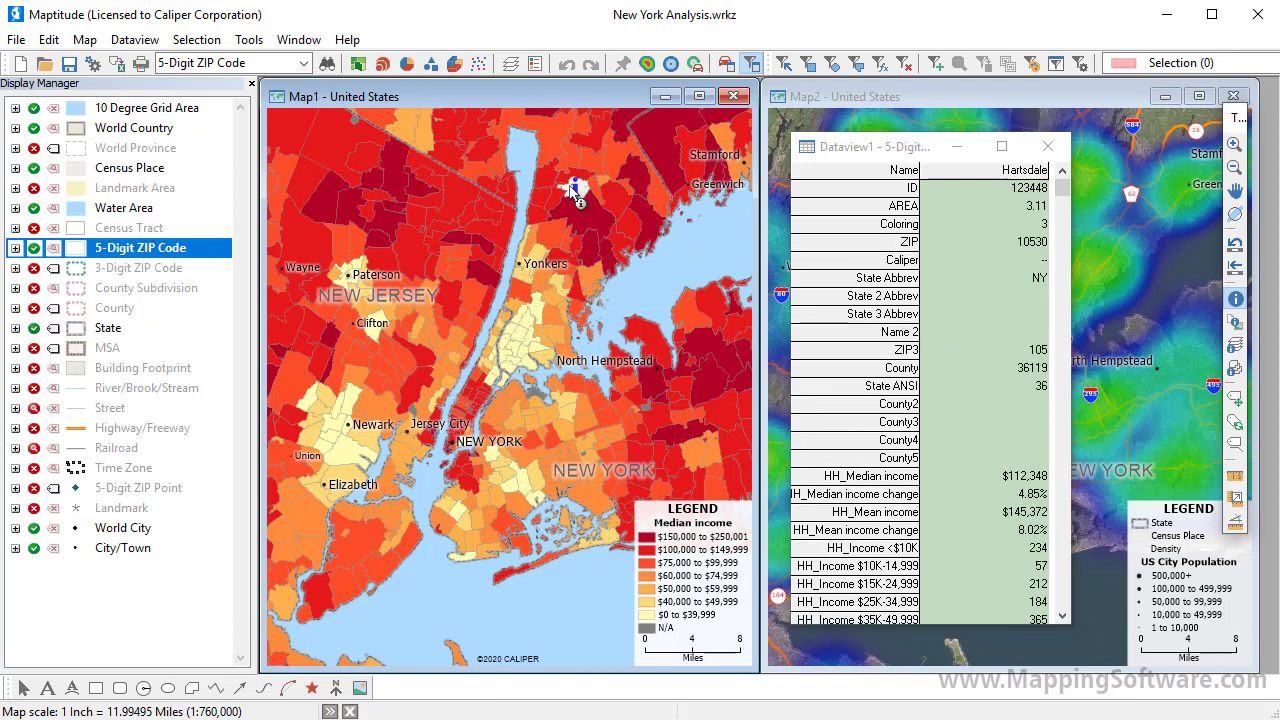
click(1046, 148)
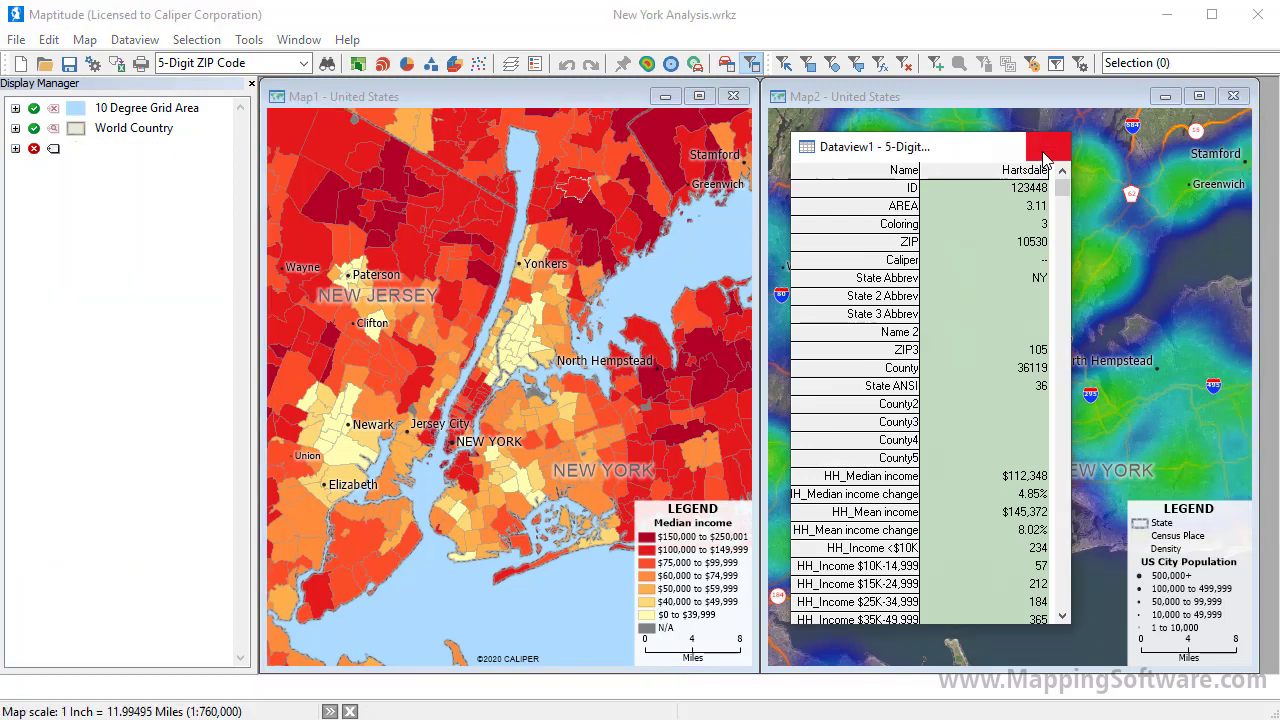
click(86, 46)
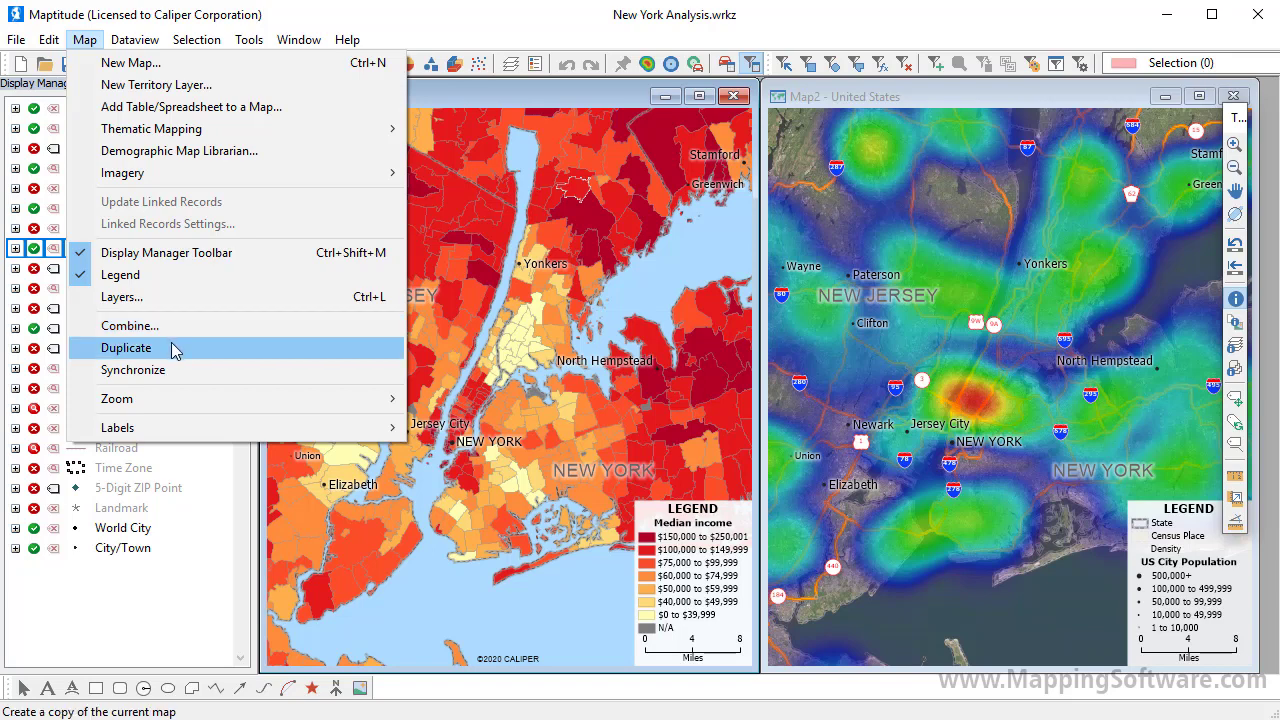
Create a new map of the U.S. county named Queens NY
click(144, 64)
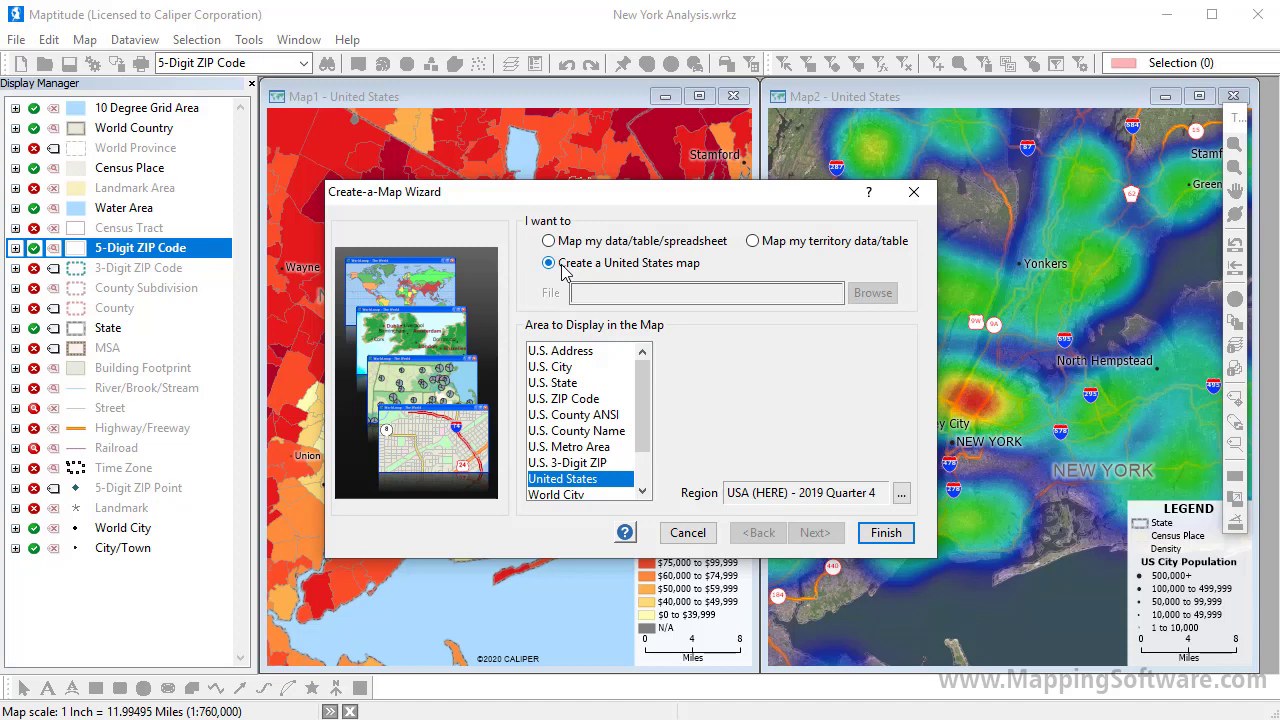
click(570, 431)
text(Queens NY)
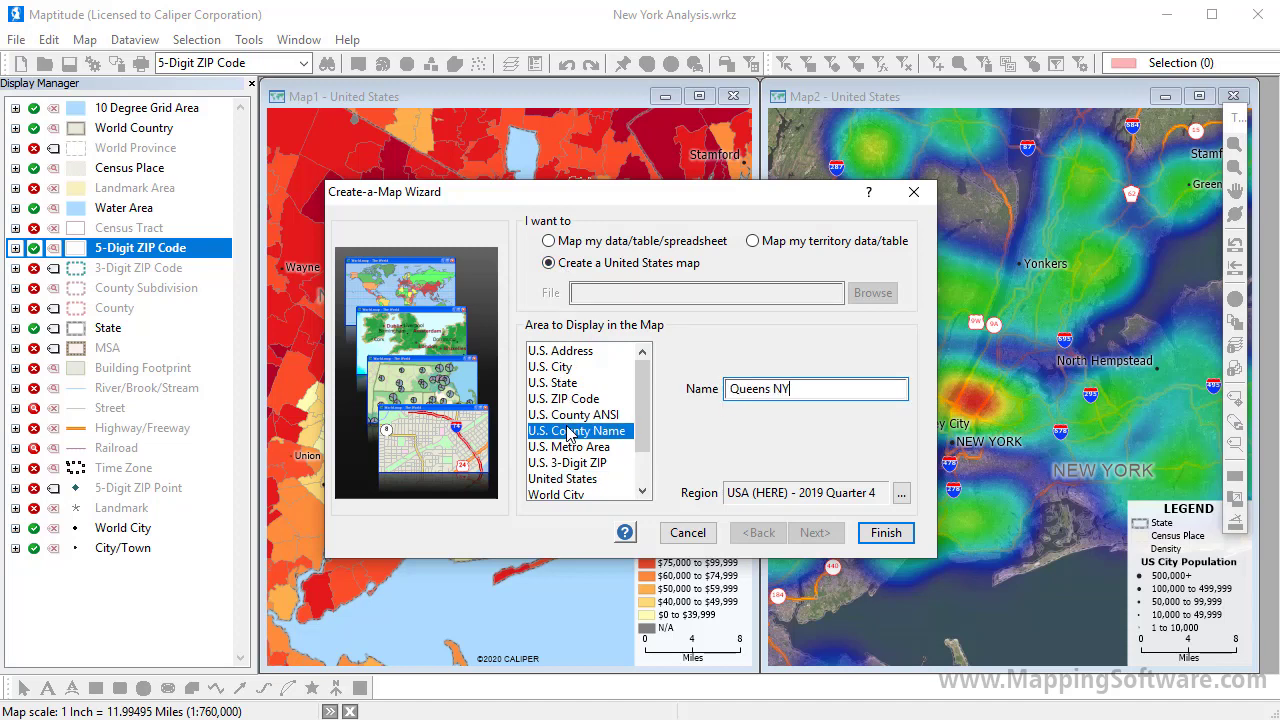
click(890, 533)
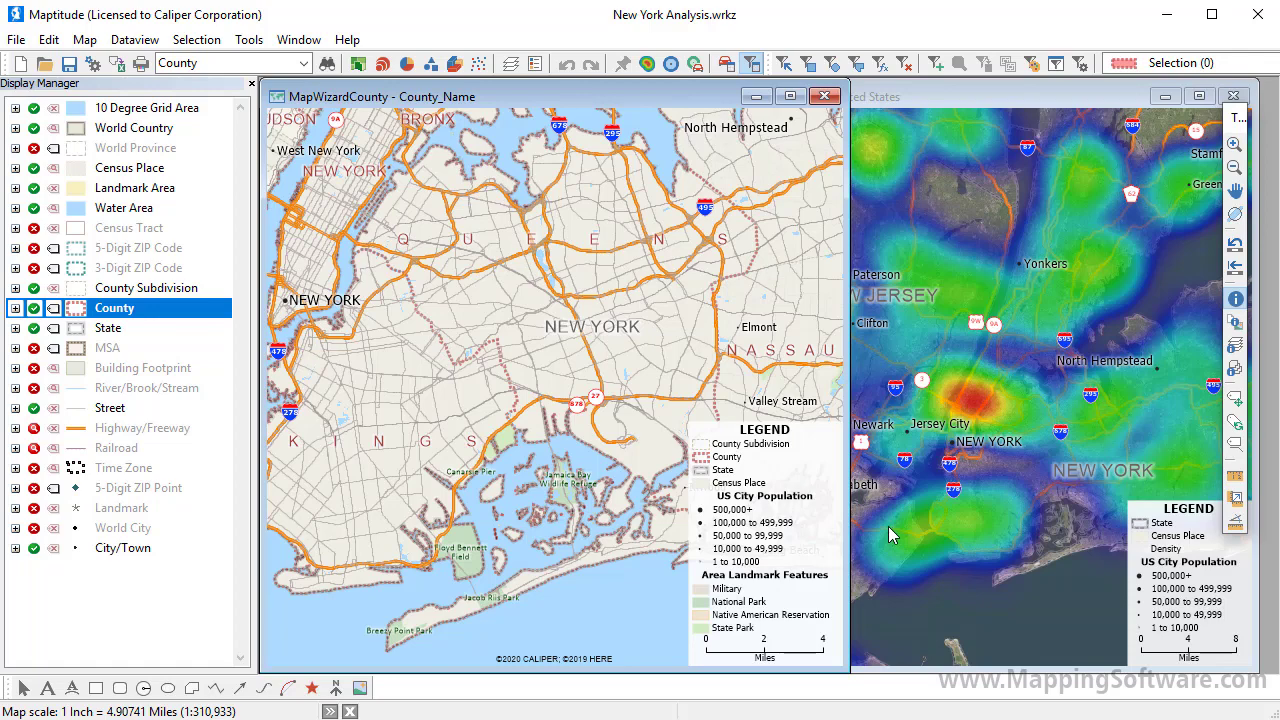
Color-theme the County layer by Median earnings for workers in eight green classes
click(359, 65)
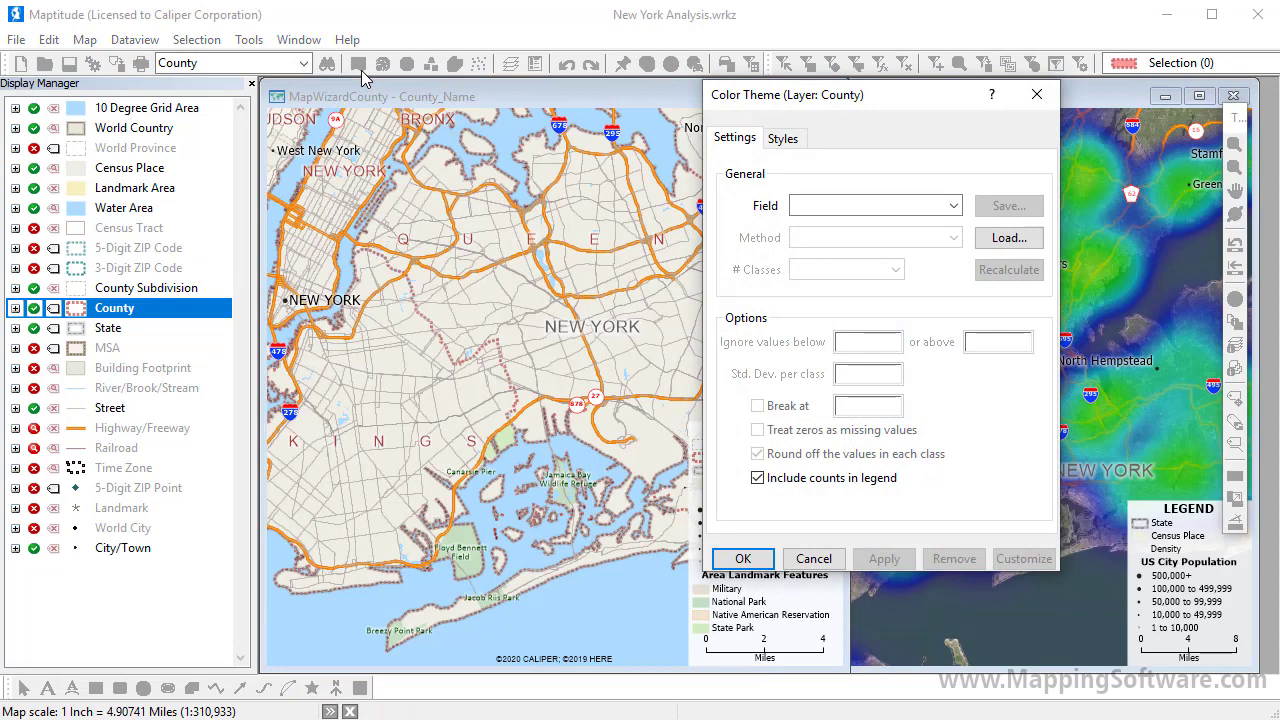
click(838, 206)
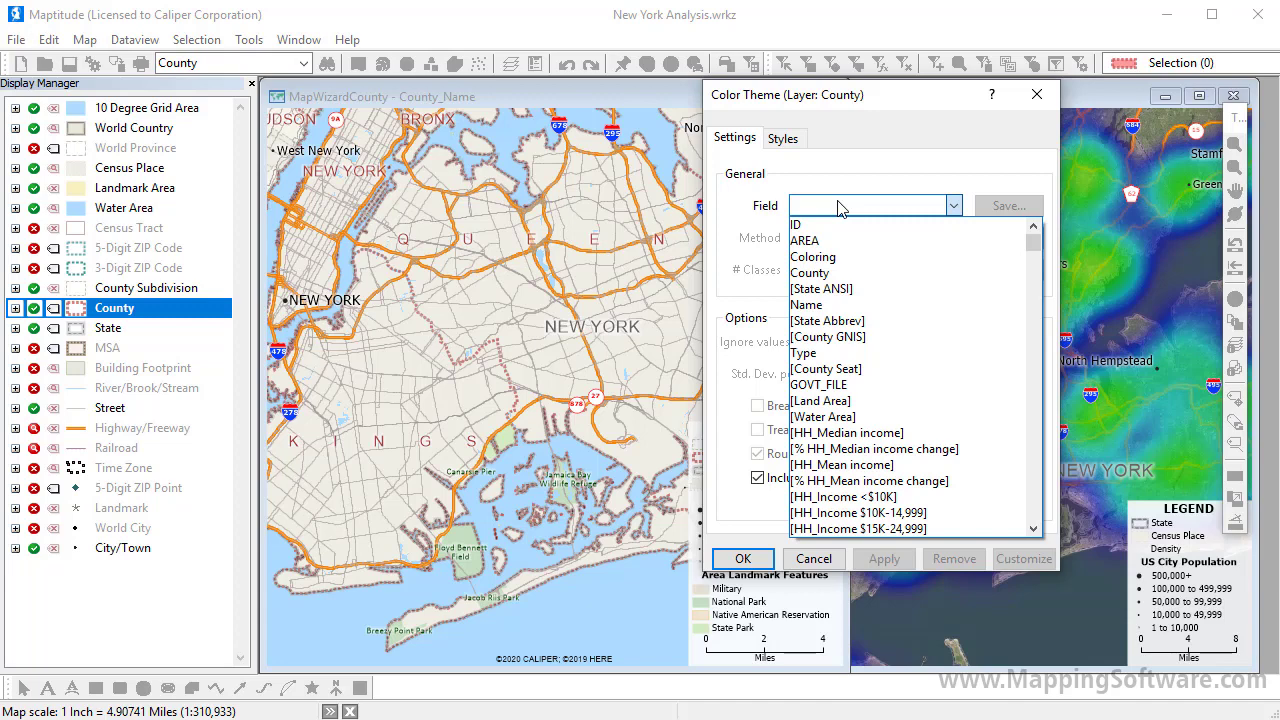
text(earn)
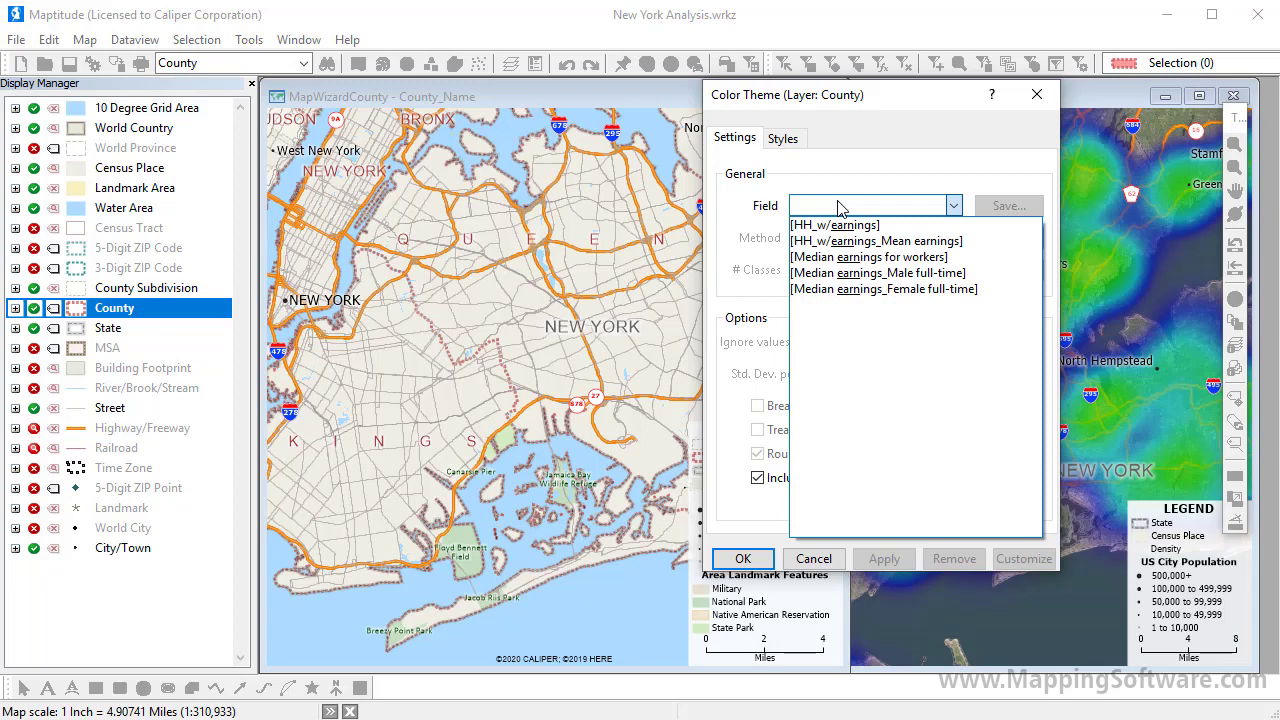
click(855, 257)
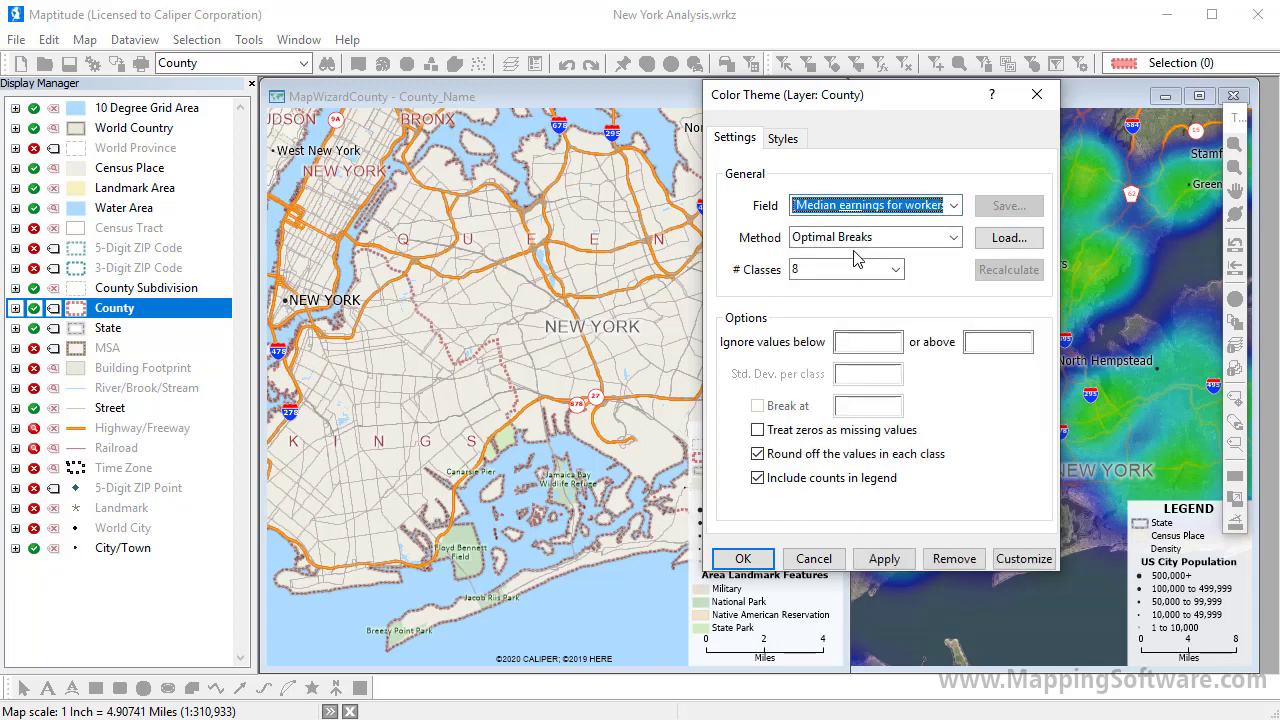
click(758, 566)
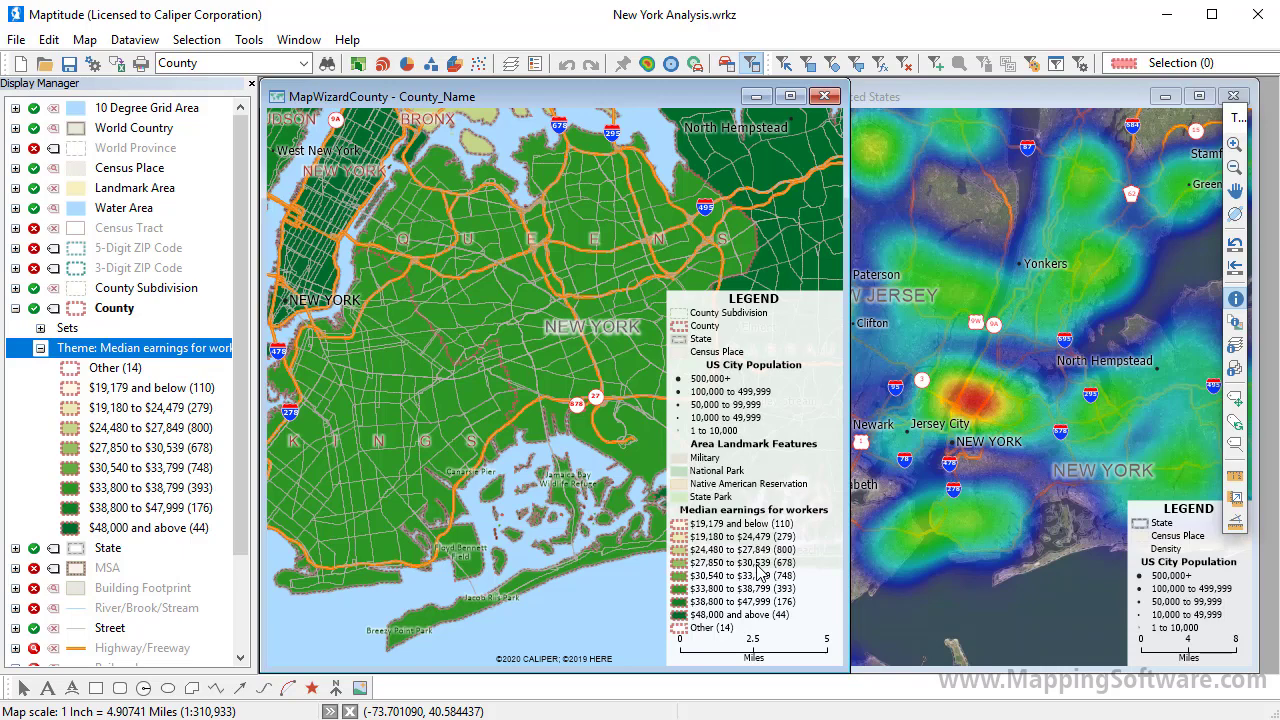
Zoom out and pan toward Pennsylvania counties, then turn on the Street layer
scroll(522, 338, down, 3)
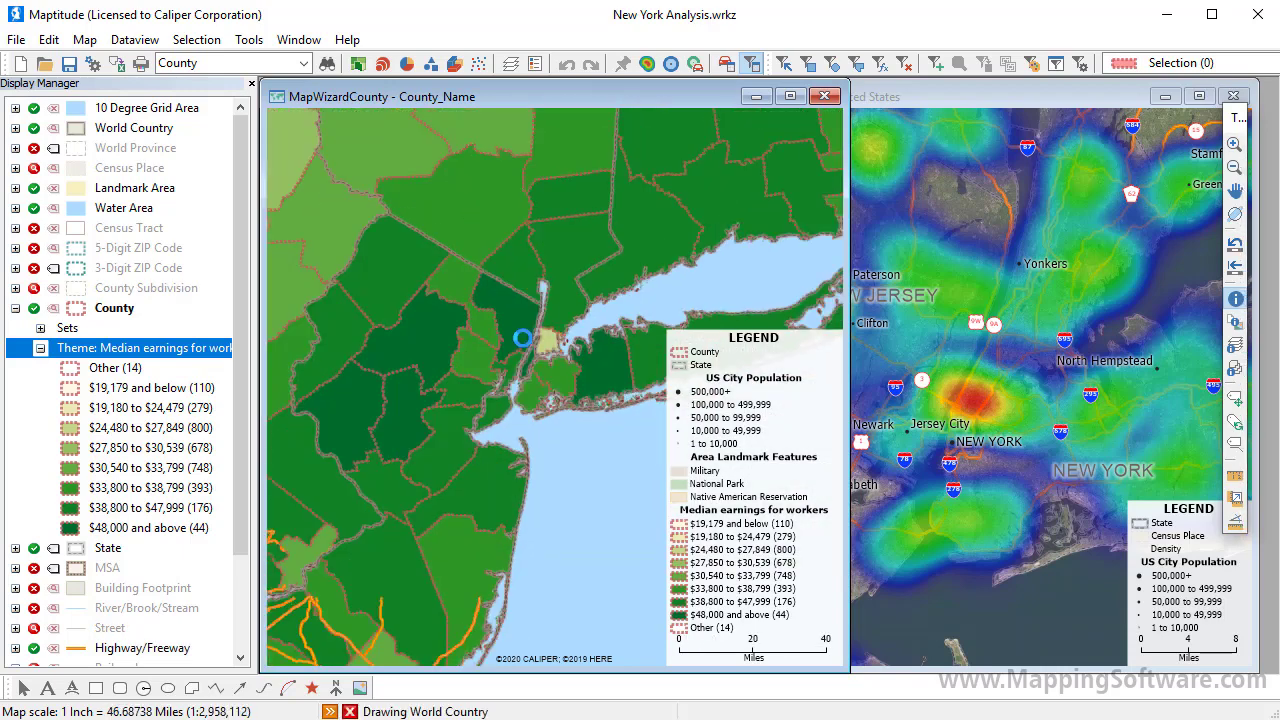
scroll(522, 338, down, 2)
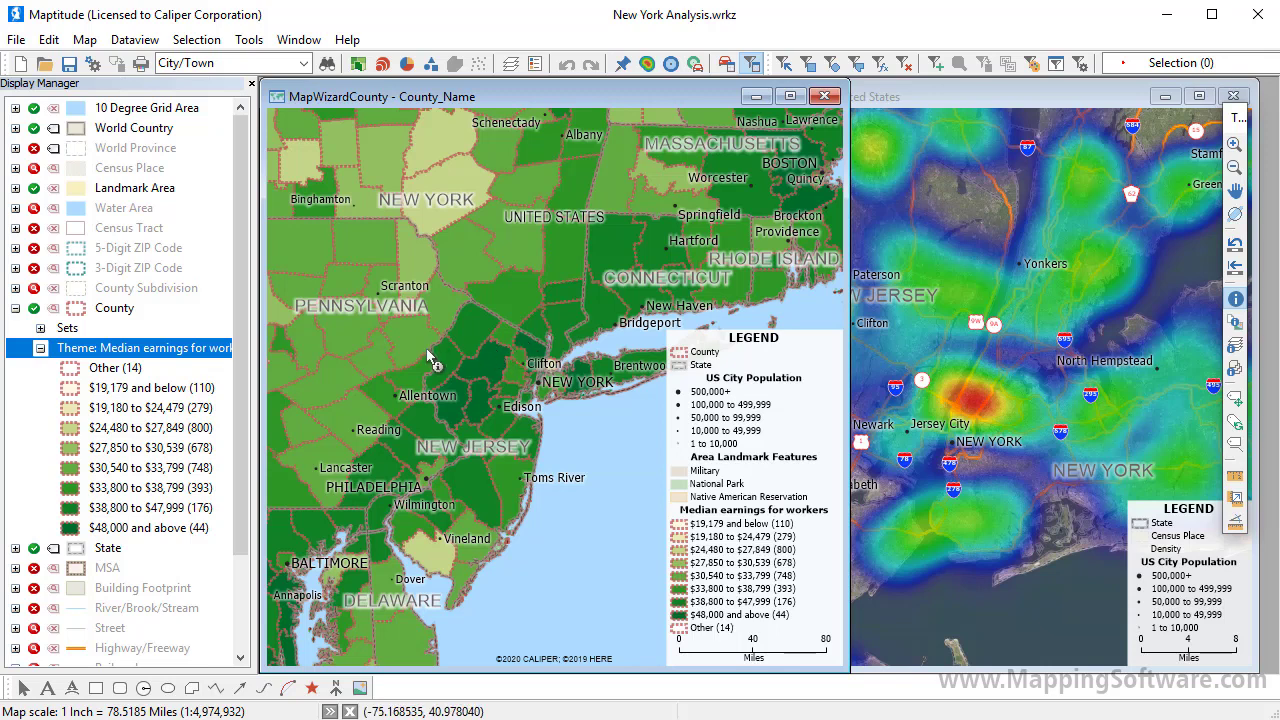
drag(436, 360, 830, 284)
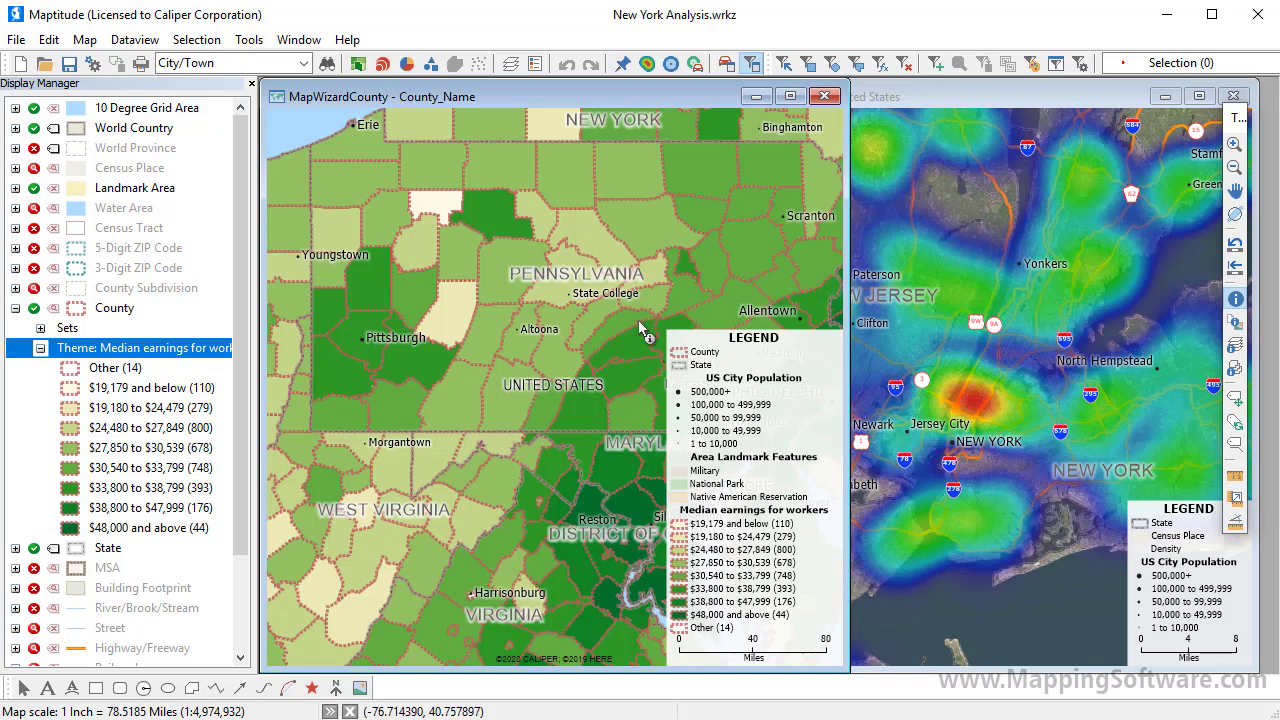
click(33, 628)
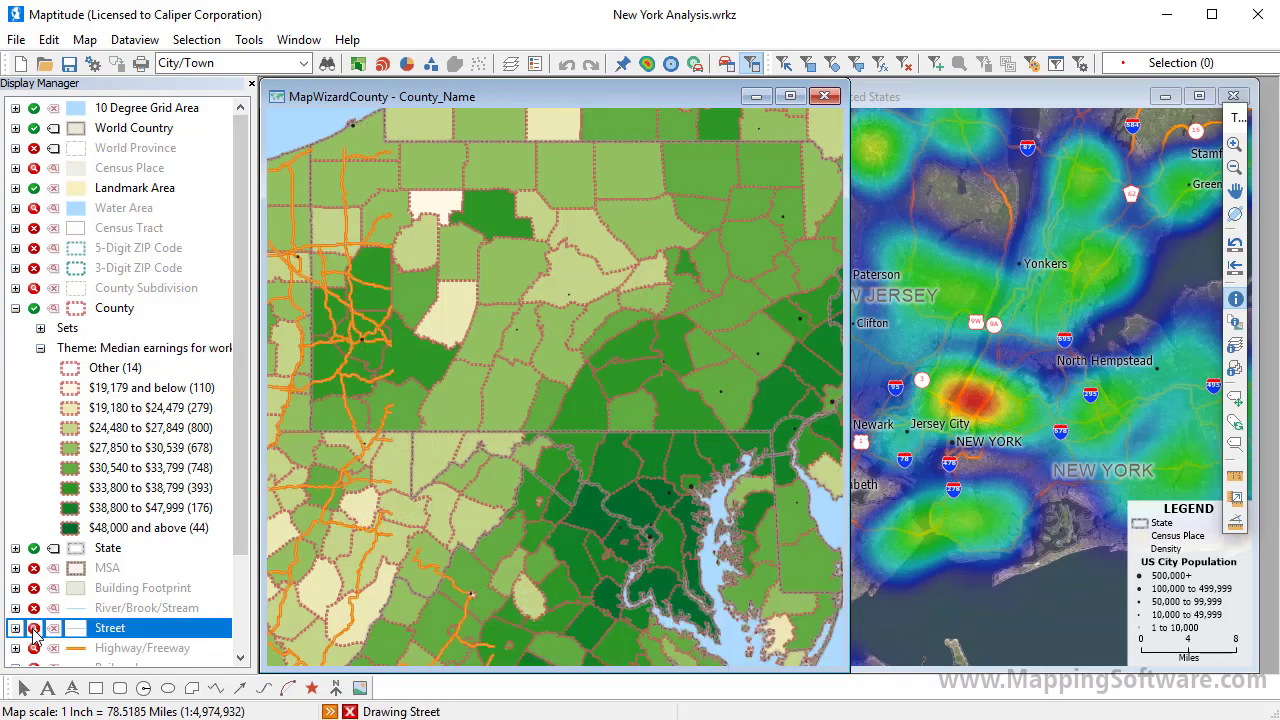